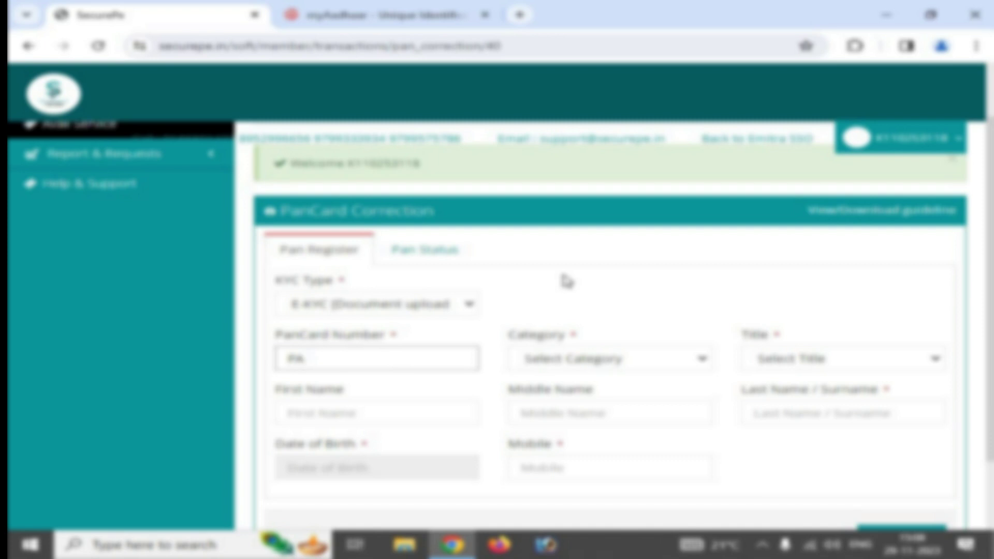
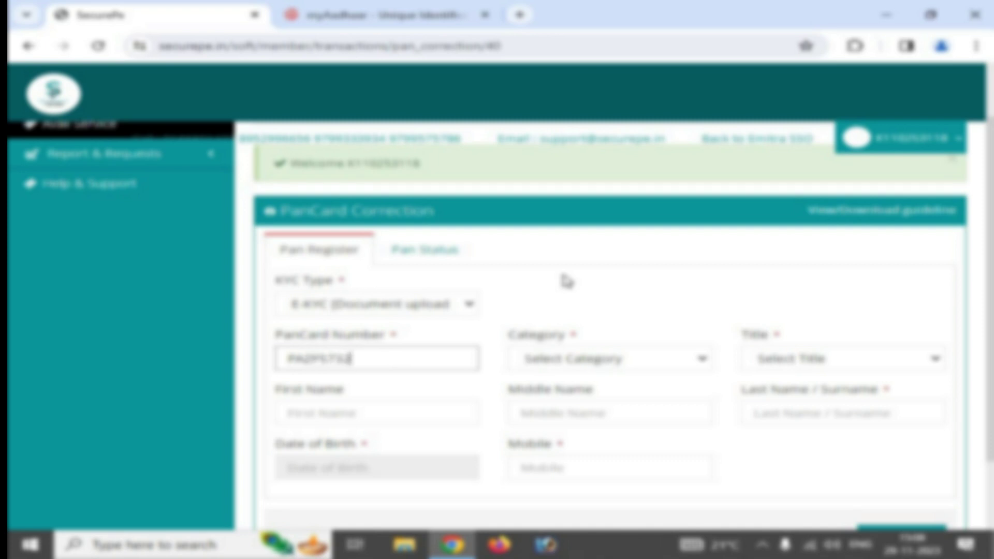
# - Enter the PAN number, then set category to Individual and title to Shri
pyautogui.click(583, 359)
pyautogui.click(567, 395)
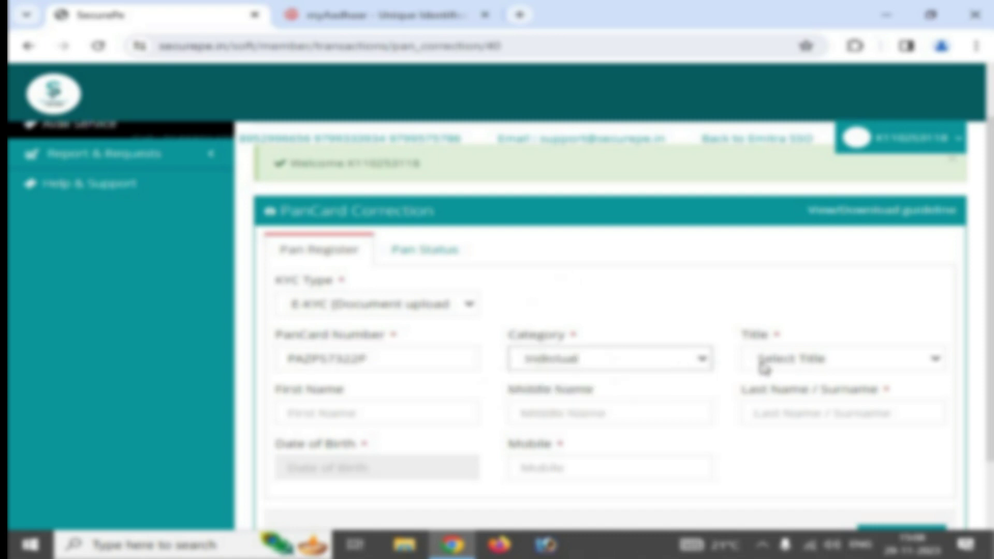
pyautogui.click(845, 368)
pyautogui.click(817, 394)
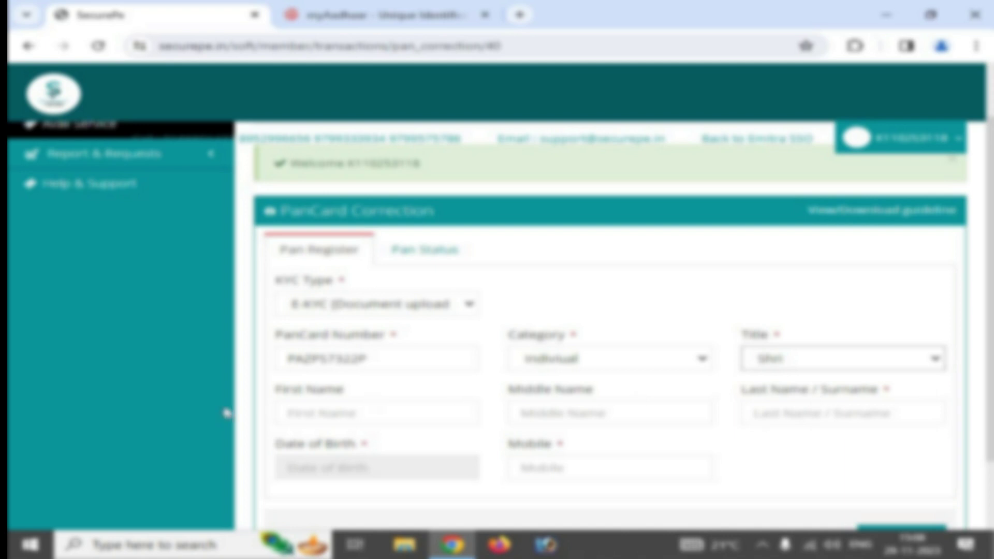
# - Fill in the applicant's first name and surname
pyautogui.click(348, 412)
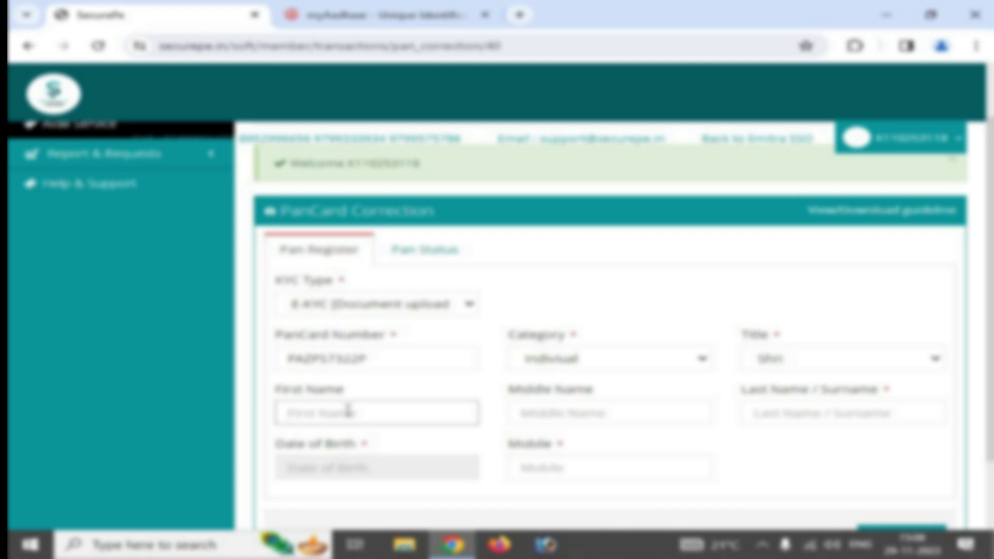
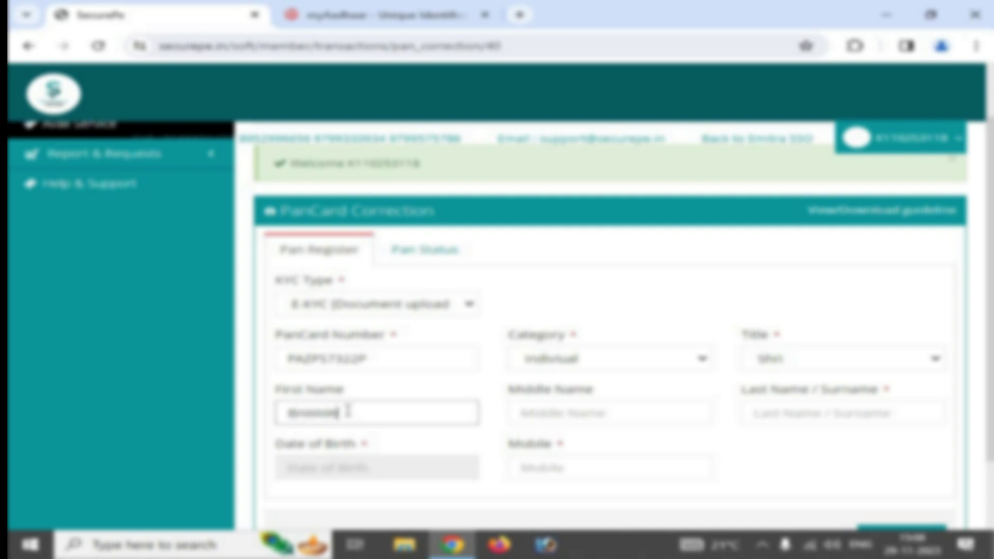
pyautogui.press('Tab')
pyautogui.press('Tab')
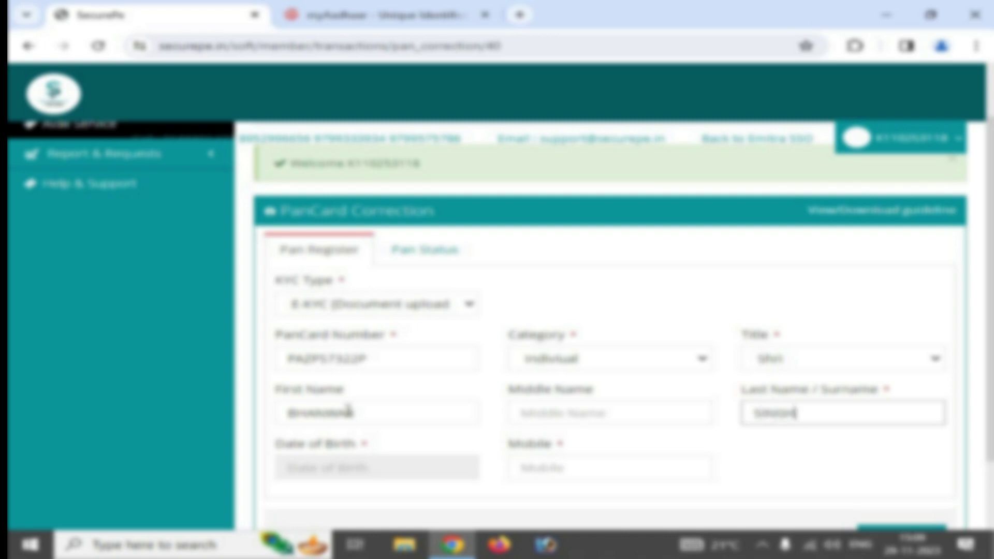
pyautogui.write('H')
# - Set the date of birth to 01/01/1968 using the calendar picker
pyautogui.click(323, 469)
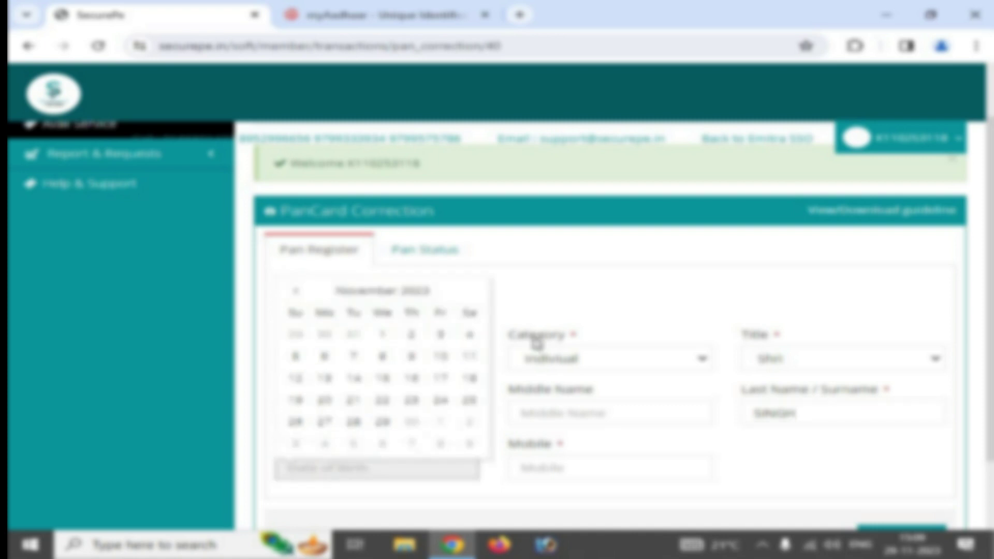
pyautogui.click(422, 292)
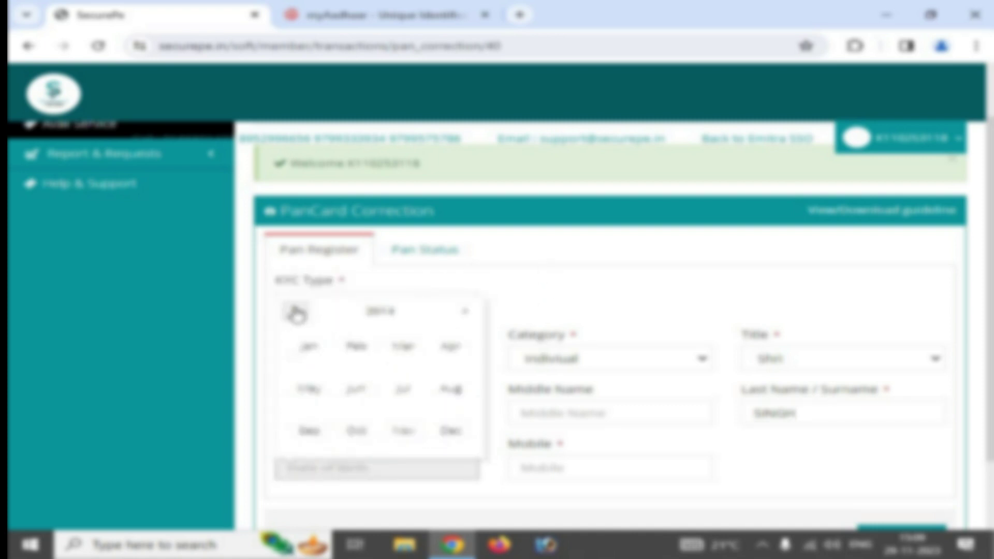
pyautogui.click(397, 315)
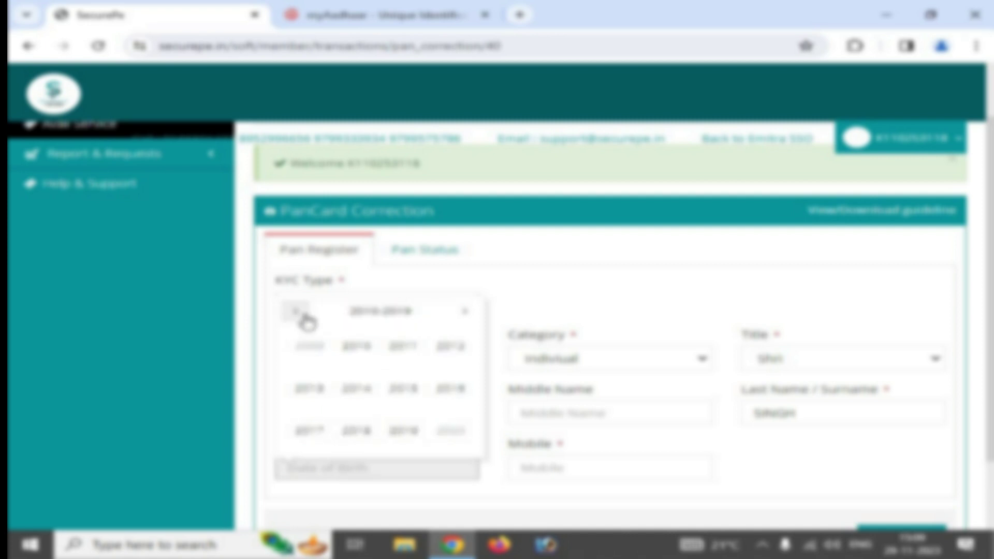
pyautogui.click(305, 319)
pyautogui.click(303, 317)
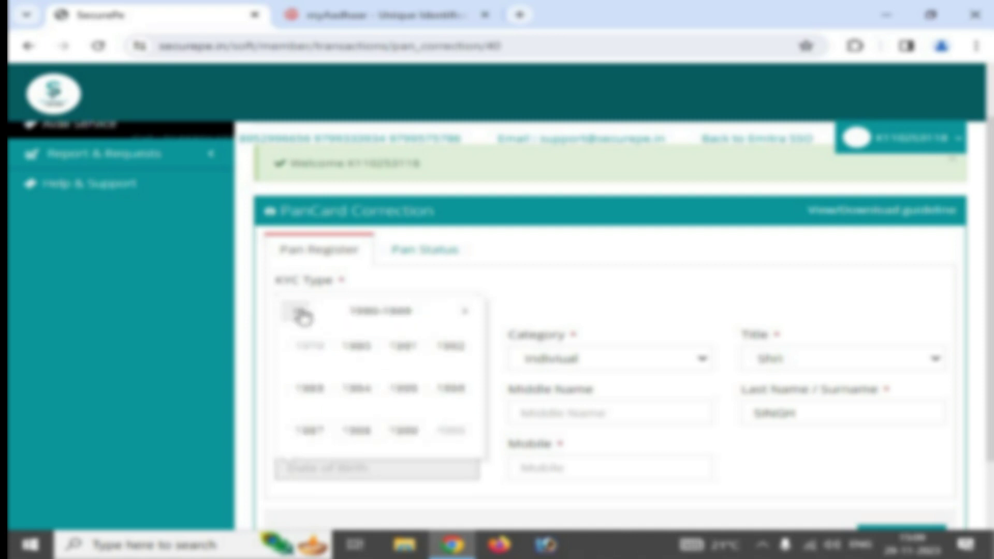
pyautogui.click(303, 317)
pyautogui.click(302, 316)
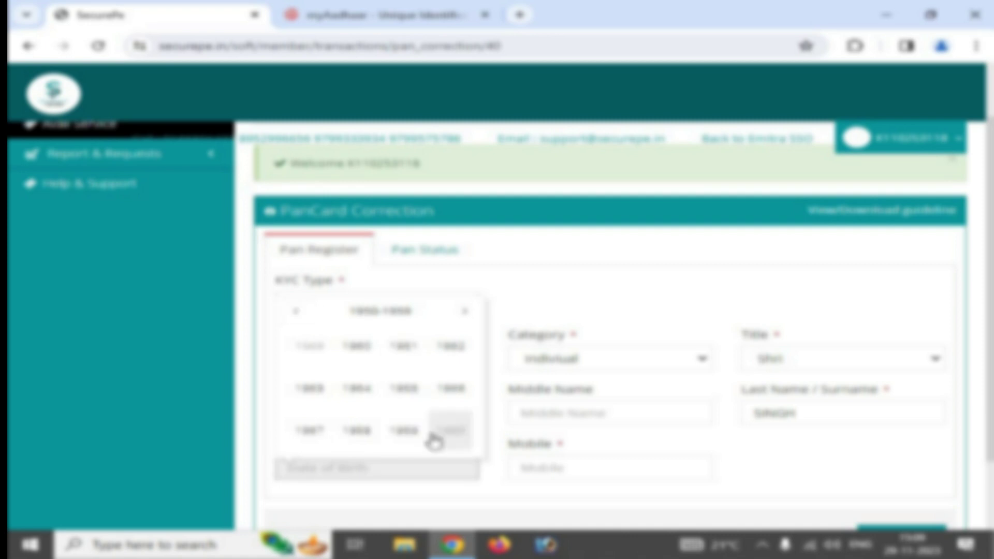
pyautogui.click(356, 431)
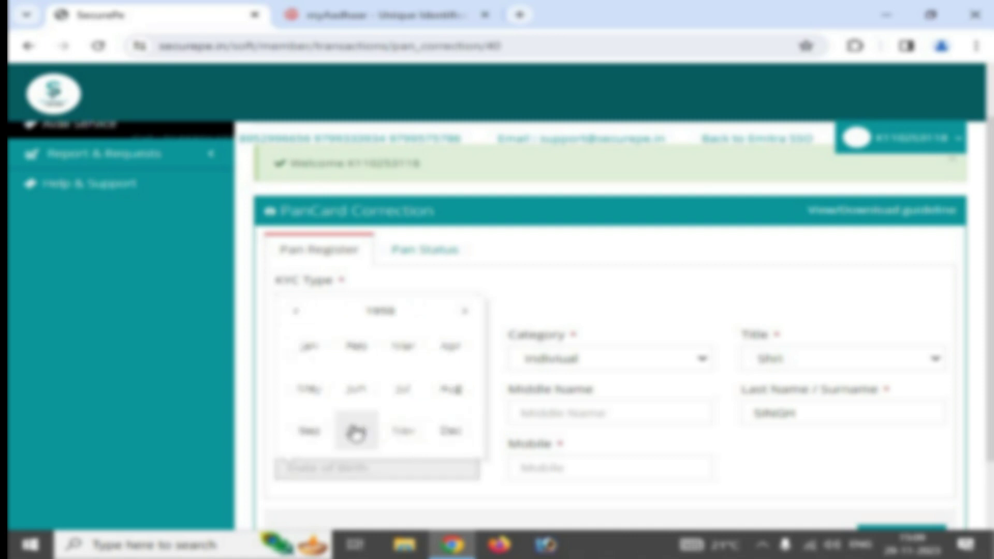
pyautogui.click(307, 349)
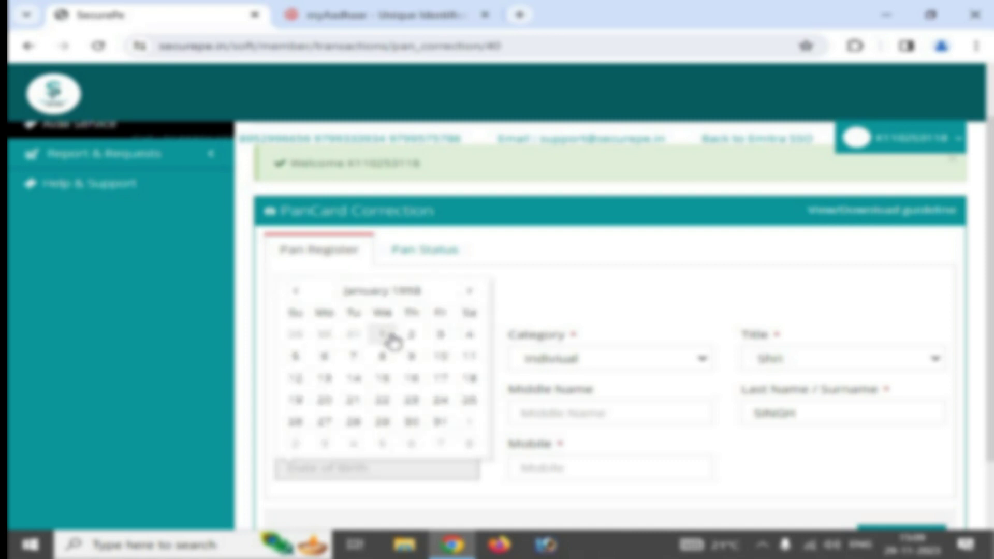
pyautogui.click(385, 337)
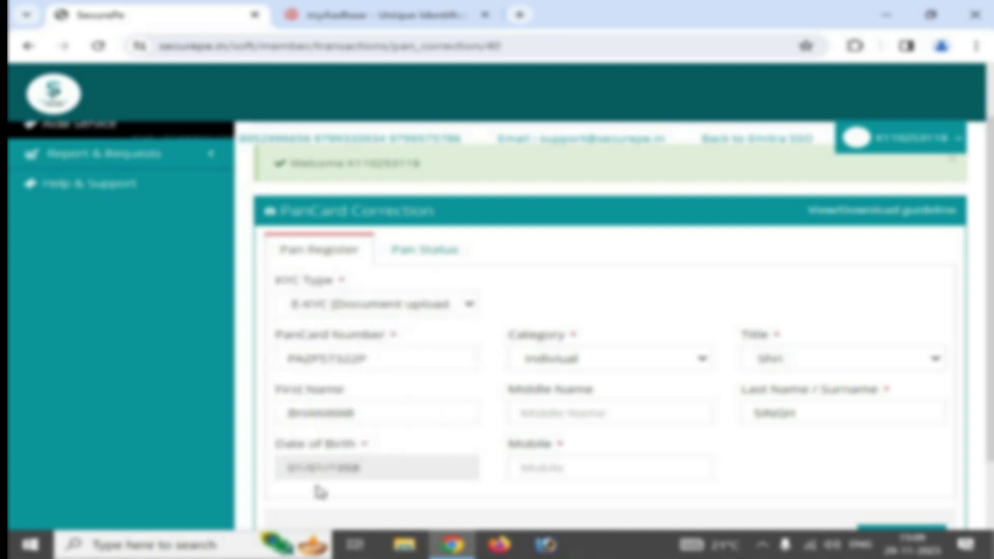
# - Enter the applicant's mobile number and submit the correction form
pyautogui.click(568, 473)
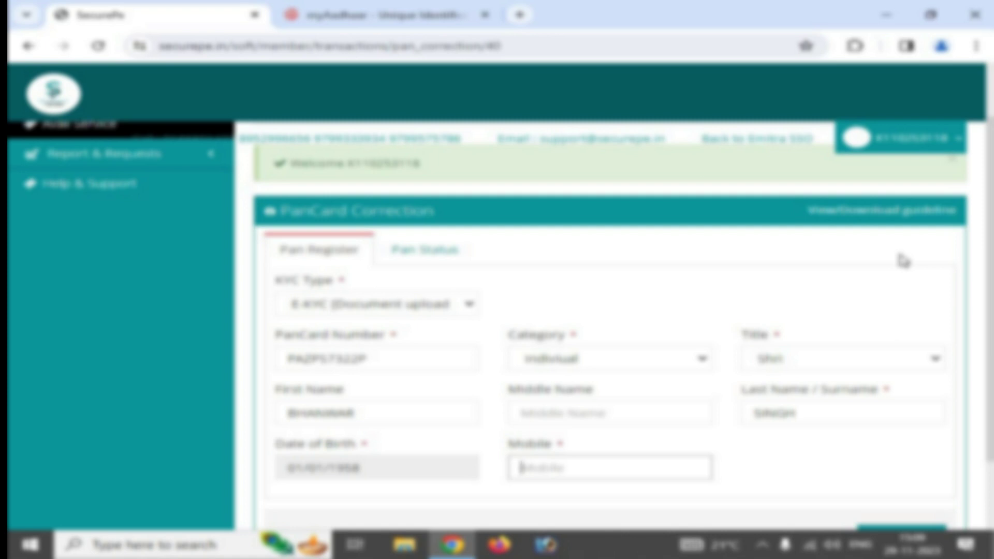
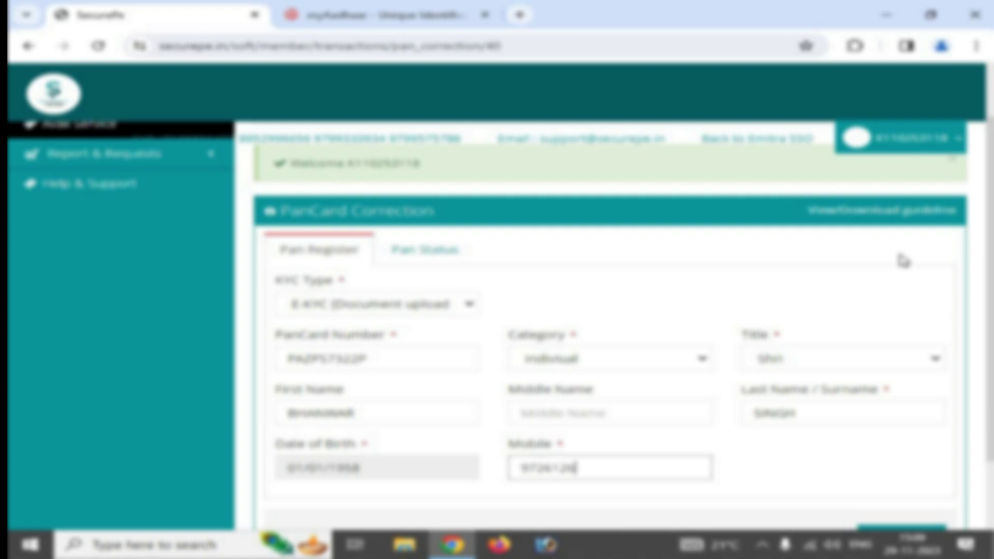
pyautogui.hotkey('ctrl', 'a')
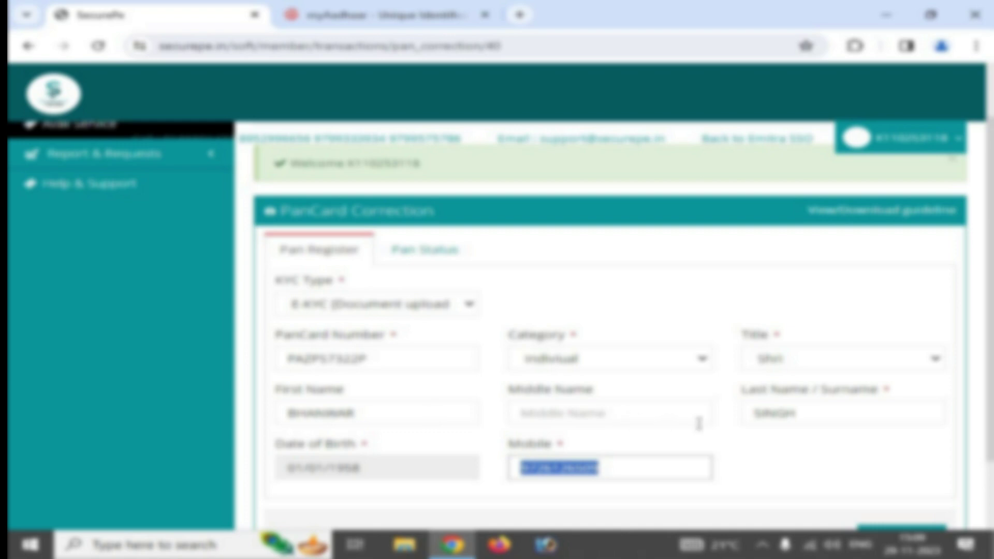
pyautogui.scroll(-1, 787, 427)
pyautogui.scroll(-1, 788, 427)
pyautogui.click(866, 468)
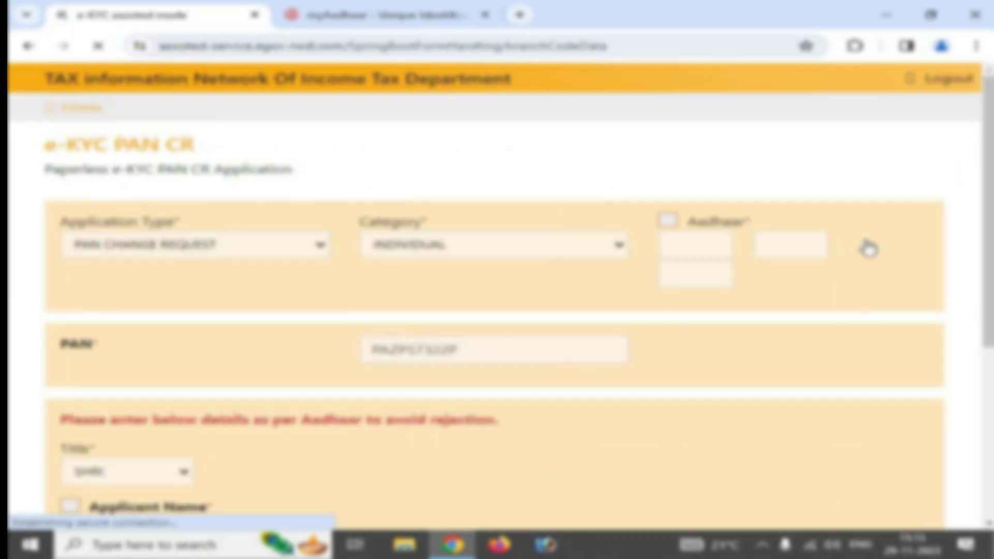
# - Select Aadhaar, enter the Aadhaar number and tick the Aadhaar e-signing consent
pyautogui.click(668, 222)
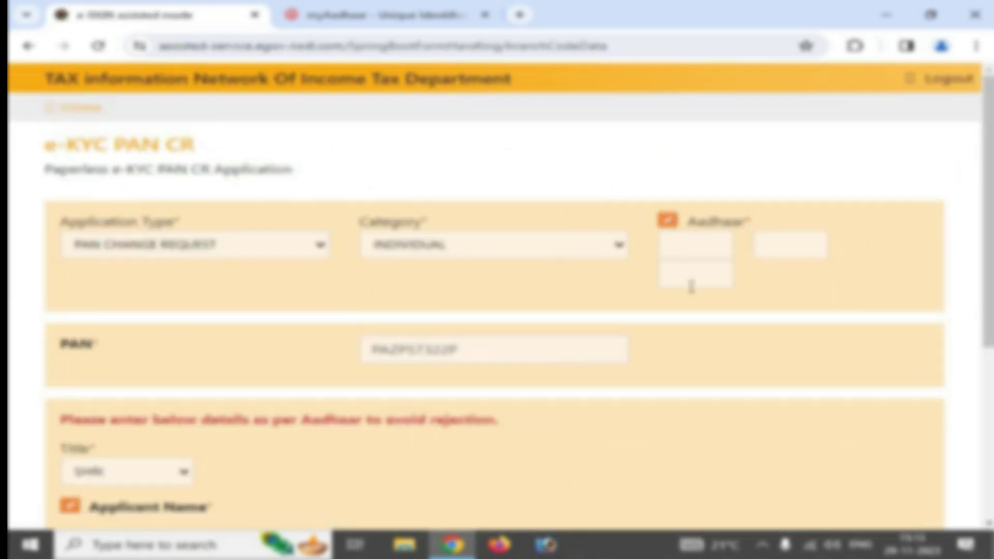
pyautogui.click(683, 243)
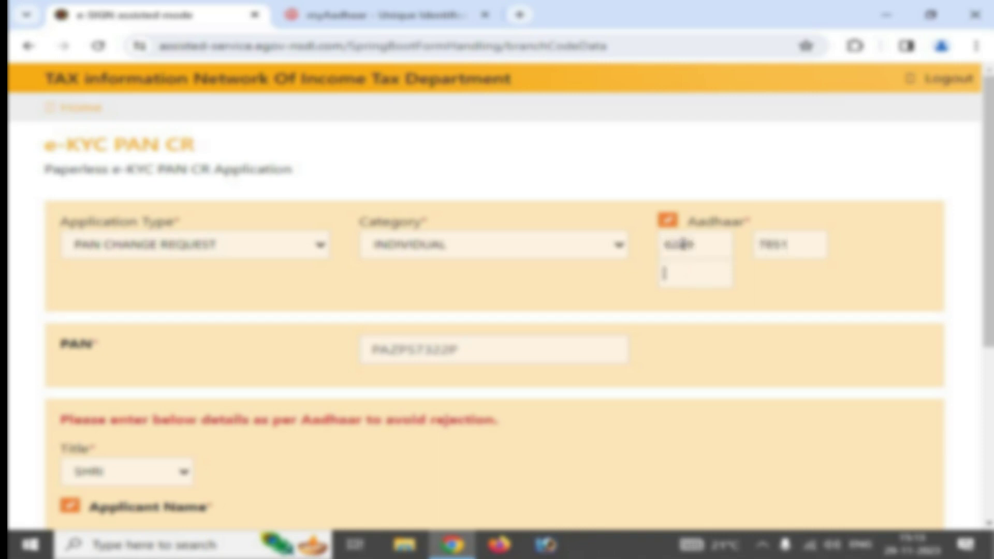
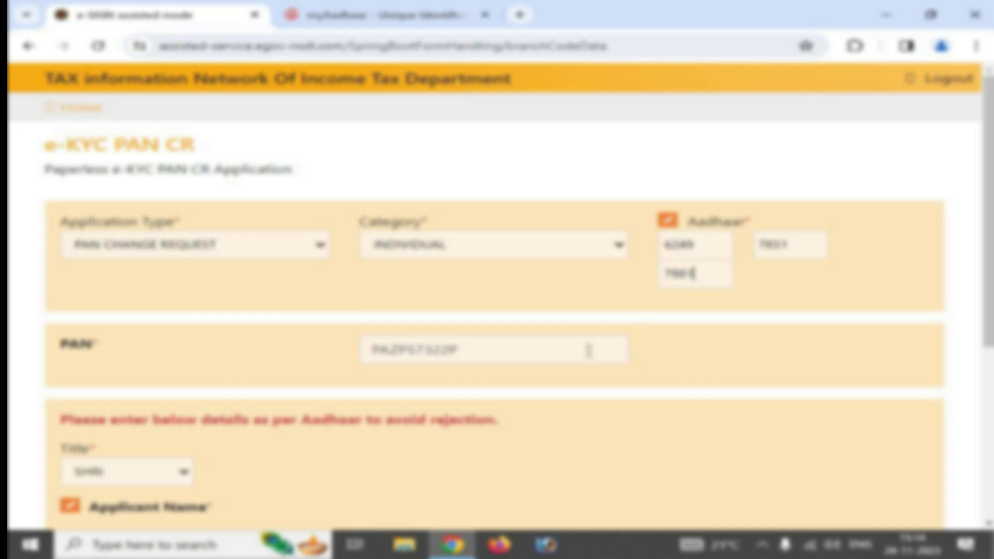
pyautogui.scroll(-1, 597, 356)
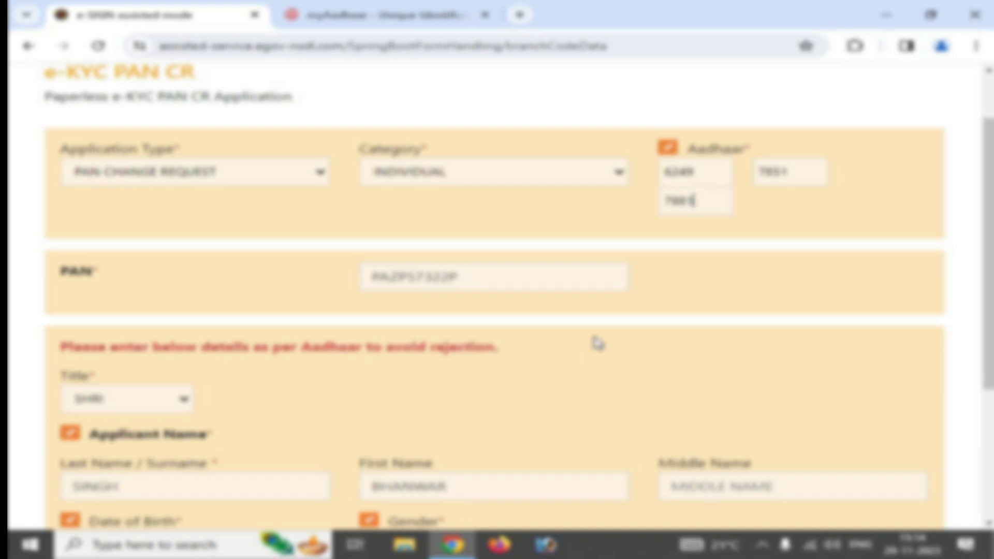
pyautogui.scroll(-2, 578, 336)
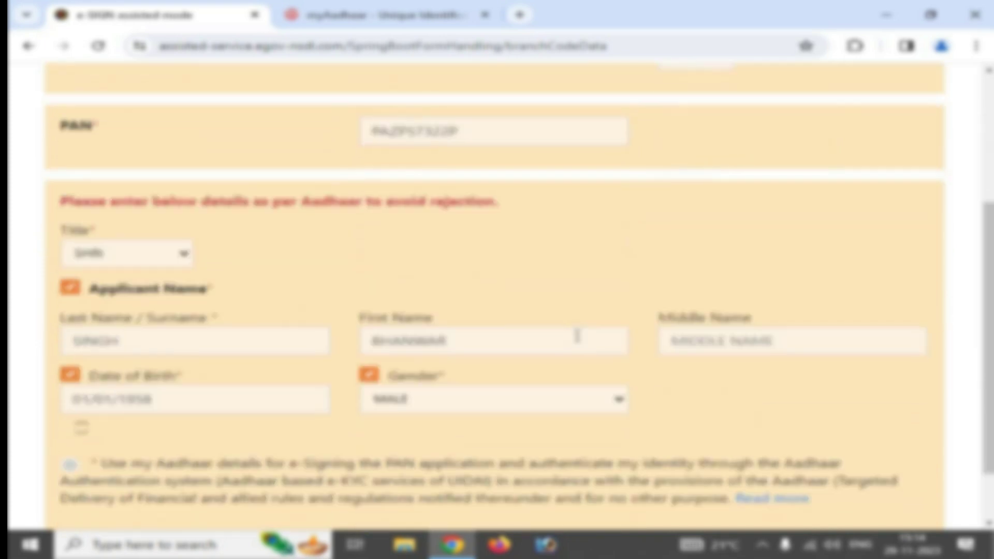
pyautogui.scroll(-1, 578, 336)
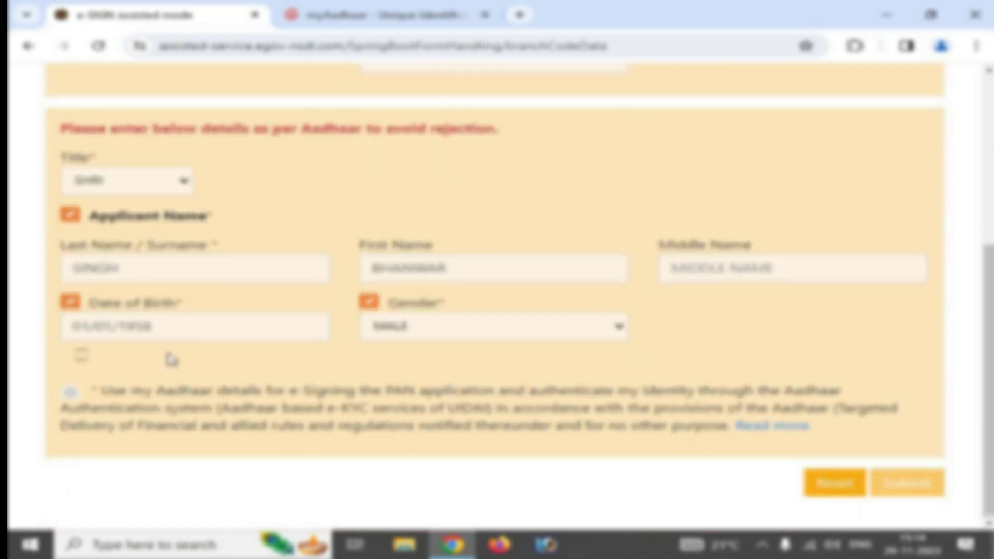
pyautogui.click(69, 396)
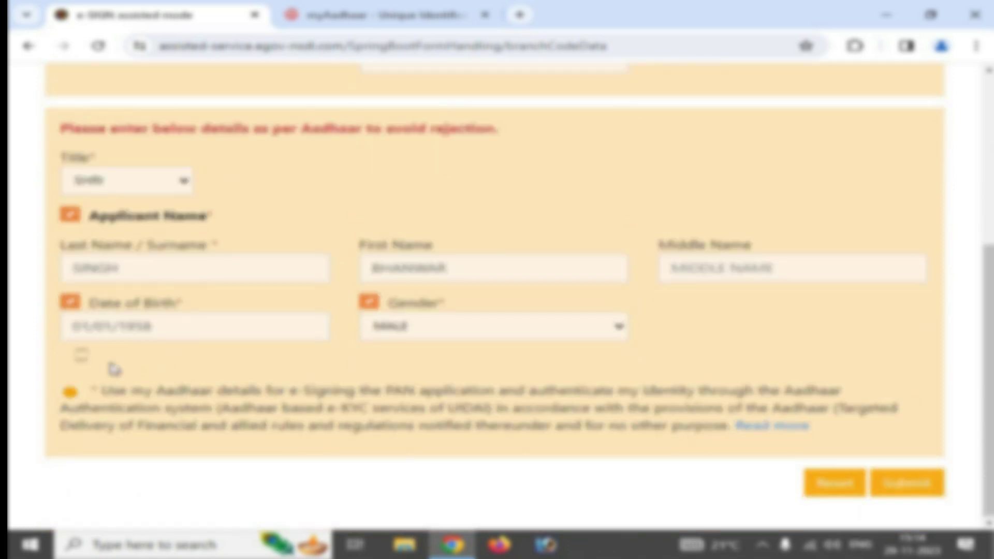
pyautogui.scroll(4, 272, 376)
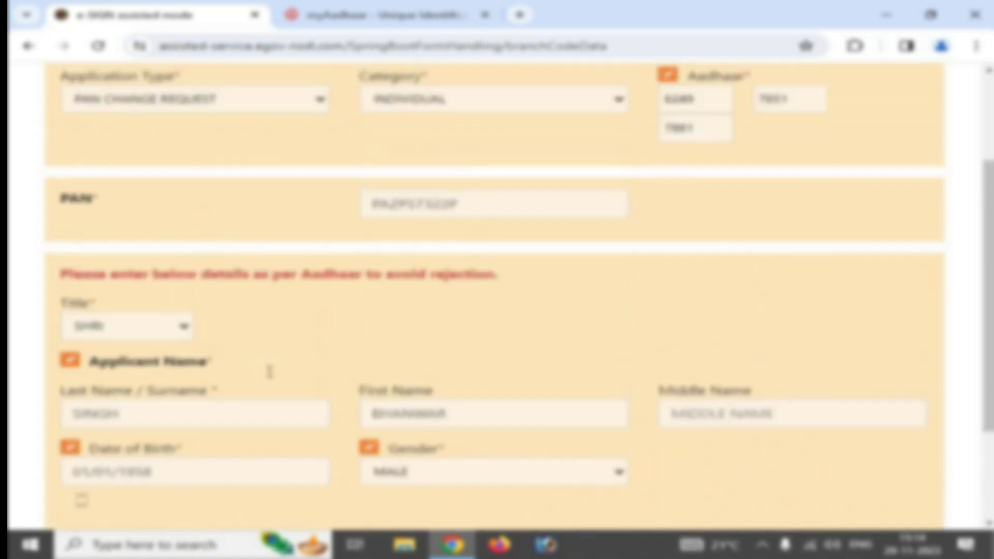
pyautogui.scroll(-4, 272, 380)
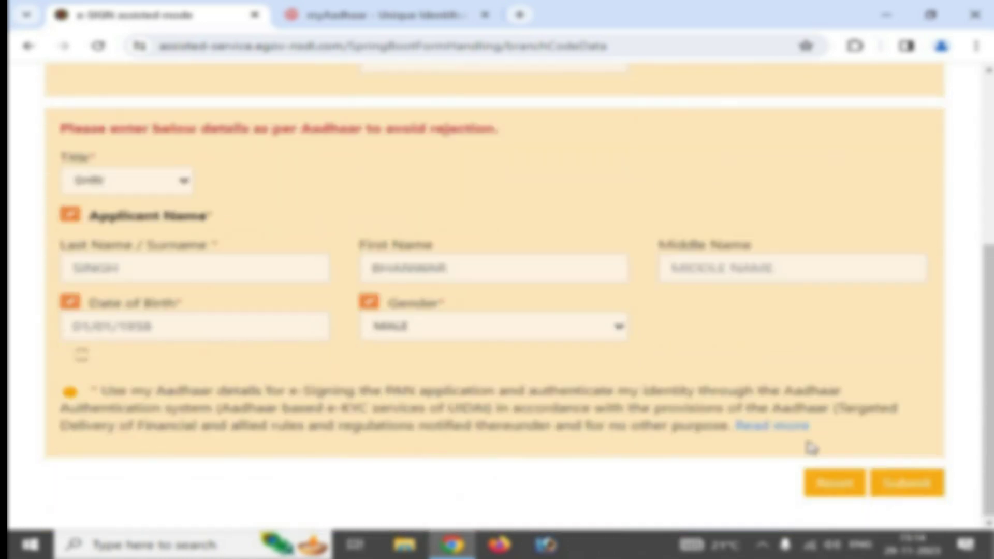
# - Submit the Aadhaar details and scroll the Applicant Details form down to the Prev/Next buttons
pyautogui.click(918, 484)
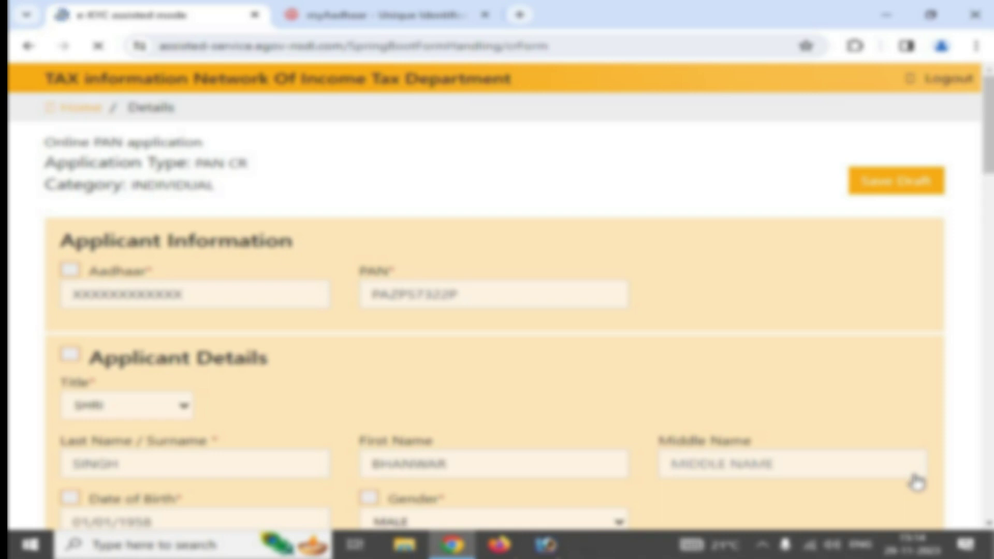
pyautogui.scroll(-3, 880, 463)
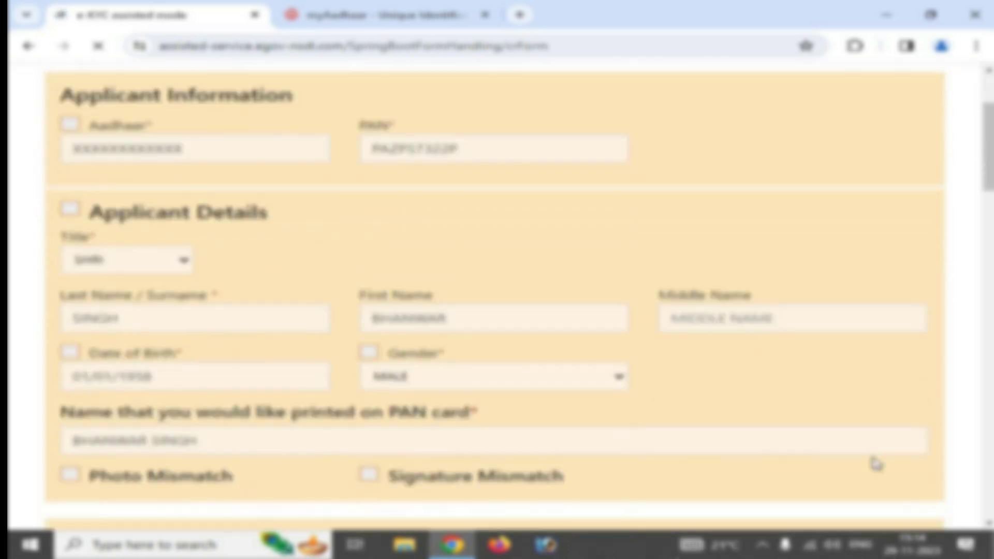
pyautogui.scroll(-6, 876, 464)
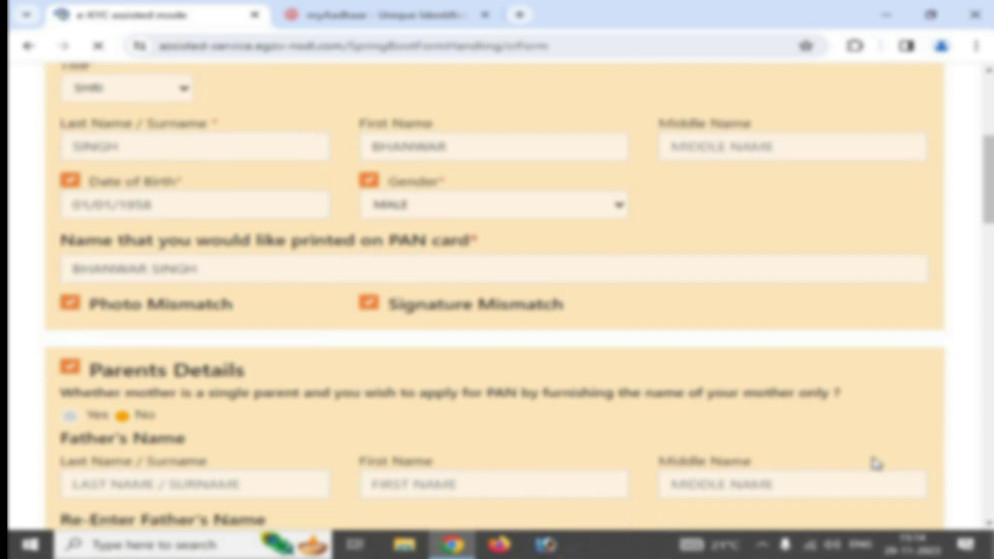
pyautogui.scroll(-1, 877, 463)
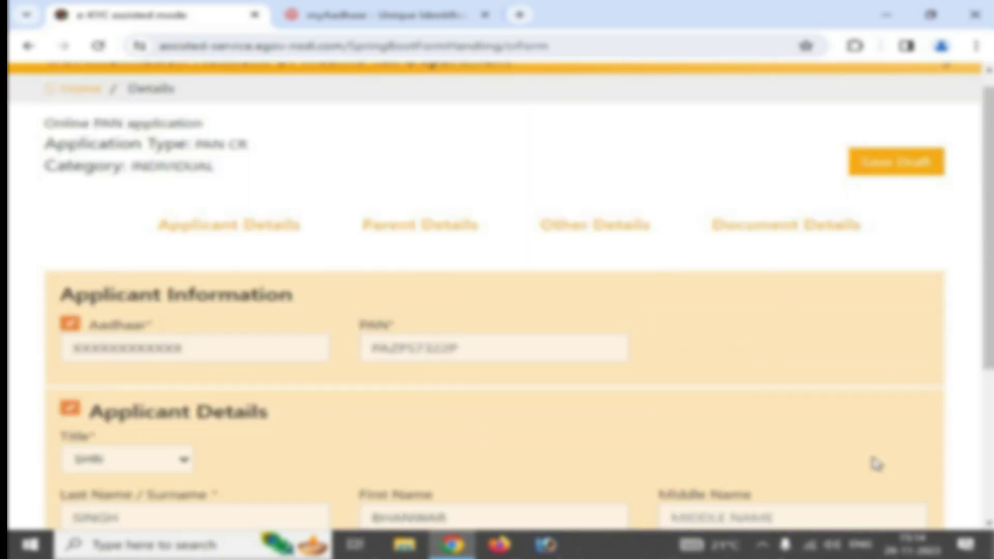
pyautogui.scroll(-3, 735, 414)
pyautogui.scroll(-2, 689, 390)
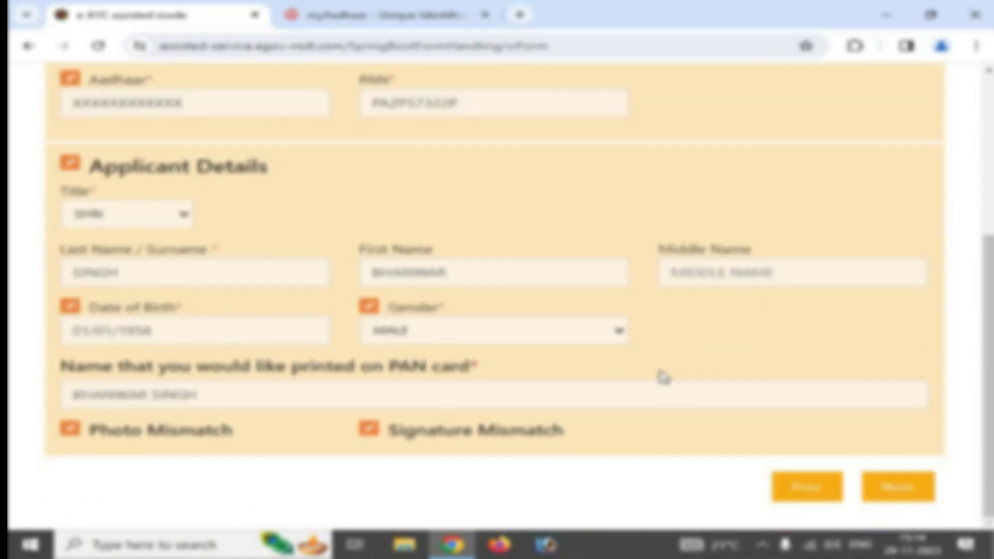
# - Go to Parents Details and enter the father's surname and first name
pyautogui.click(900, 490)
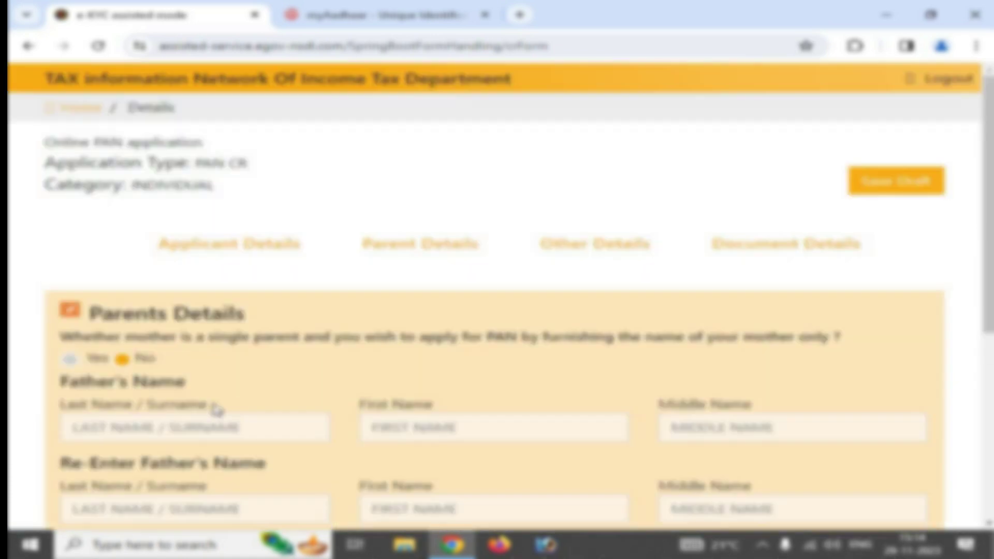
pyautogui.scroll(-2, 195, 406)
pyautogui.click(161, 356)
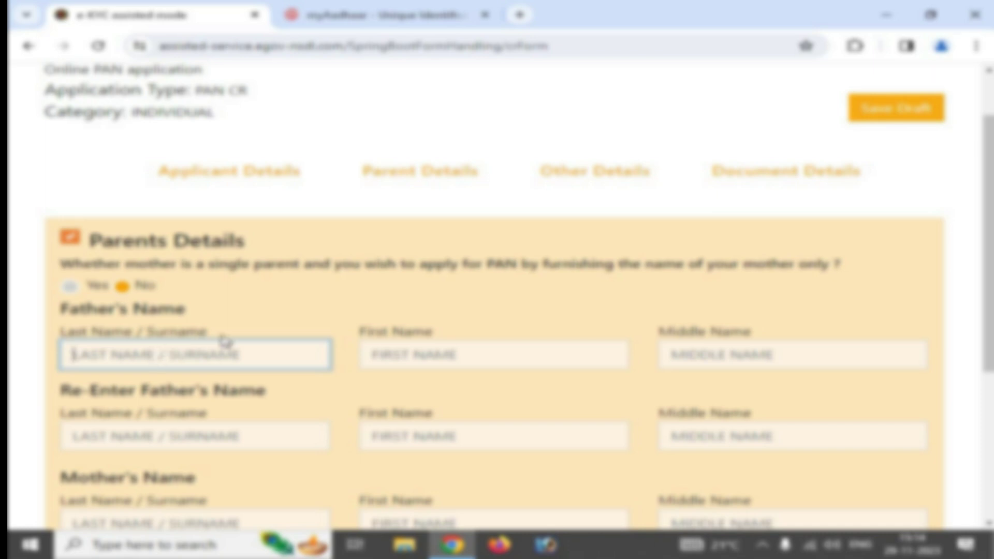
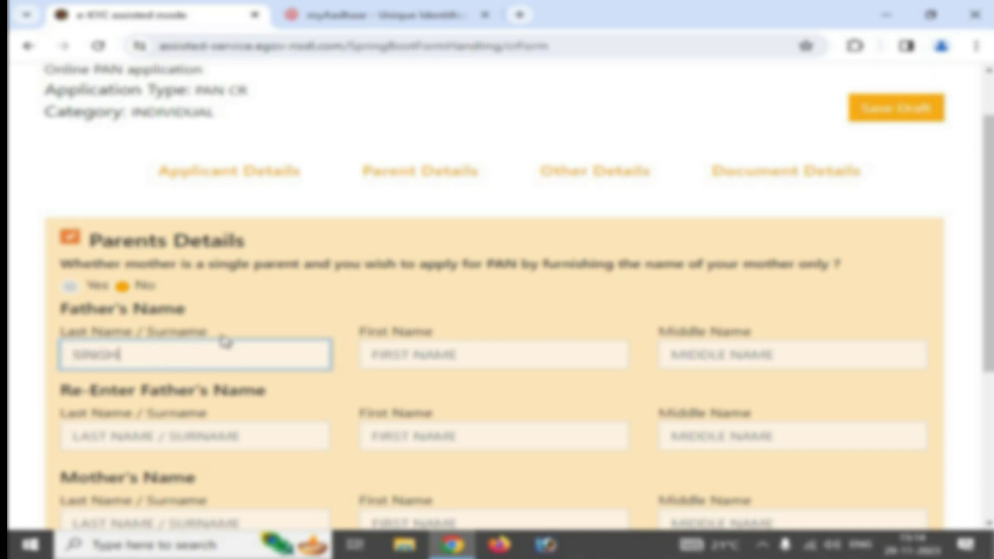
pyautogui.press('Tab')
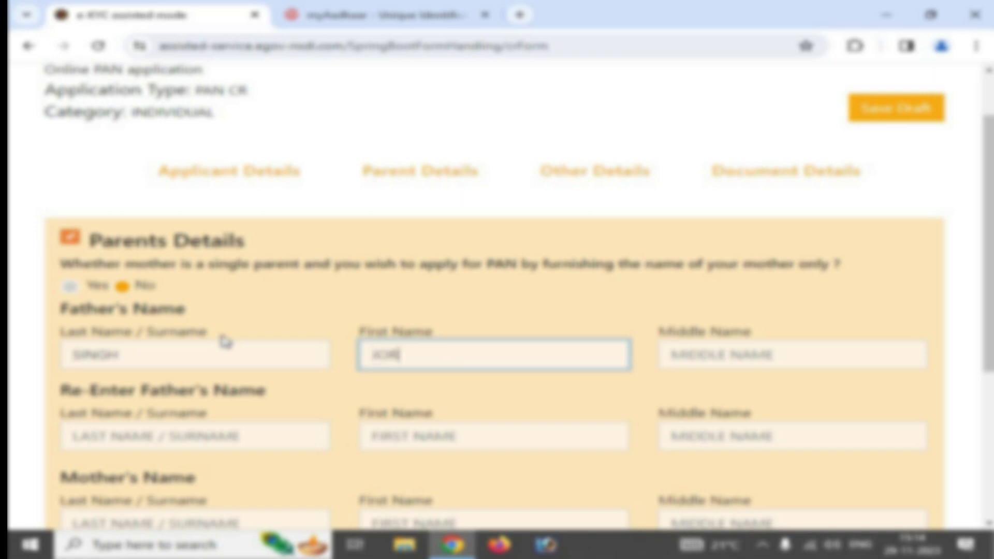
# - Re-enter the father's surname and first name to confirm them
pyautogui.press('Tab')
pyautogui.press('Tab')
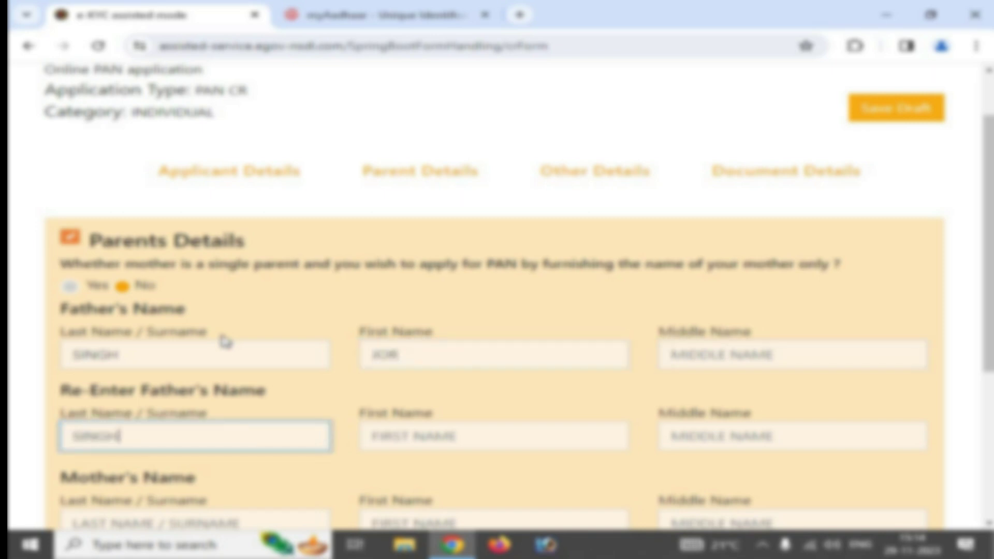
pyautogui.press('Tab')
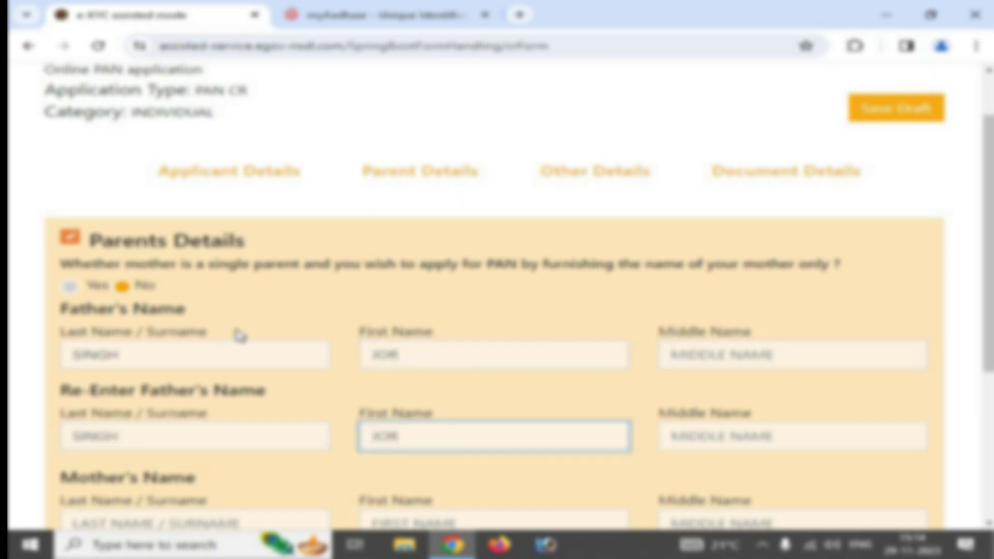
pyautogui.scroll(-3, 333, 371)
pyautogui.scroll(-2, 337, 383)
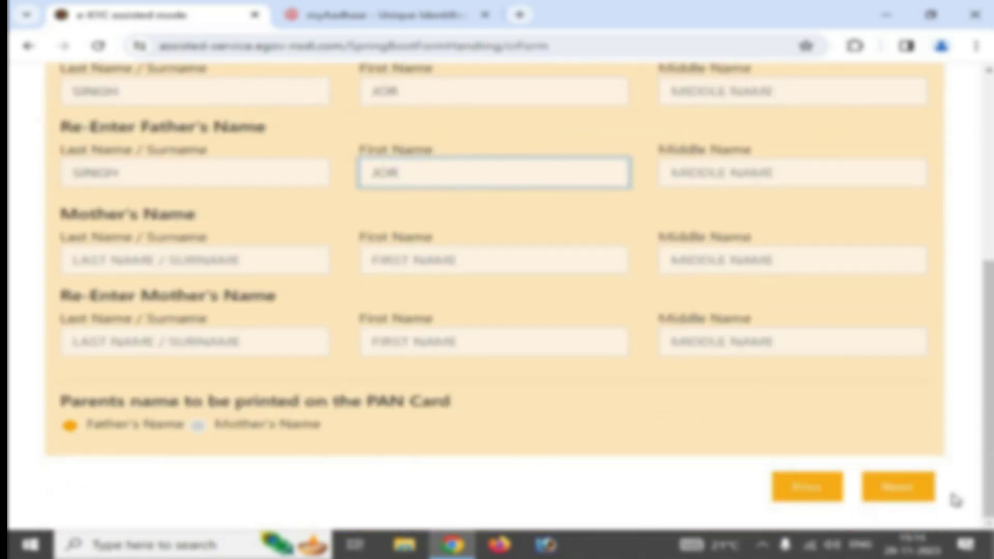
# - Continue to the contact section and paste in the applicant's mobile number
pyautogui.click(927, 492)
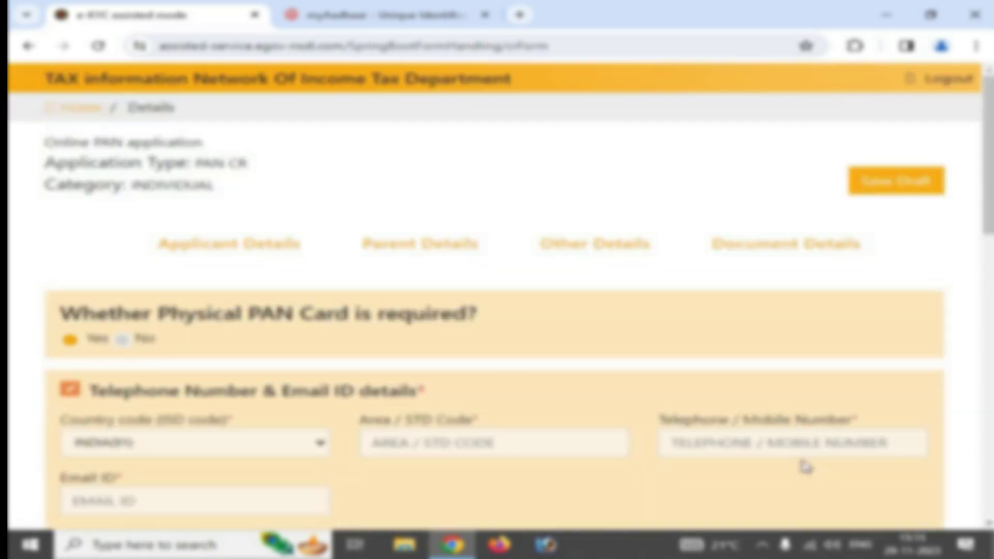
pyautogui.click(768, 452)
pyautogui.hotkey('ctrl', 'v')
pyautogui.scroll(-1, 156, 471)
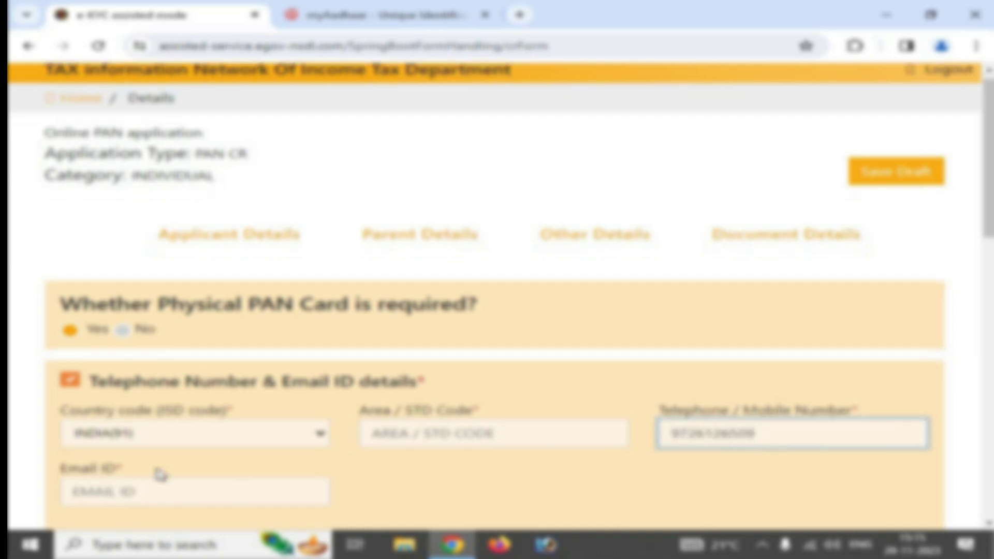
# - Enter and check the applicant's e-mail address, then scroll to the Next button
pyautogui.click(161, 433)
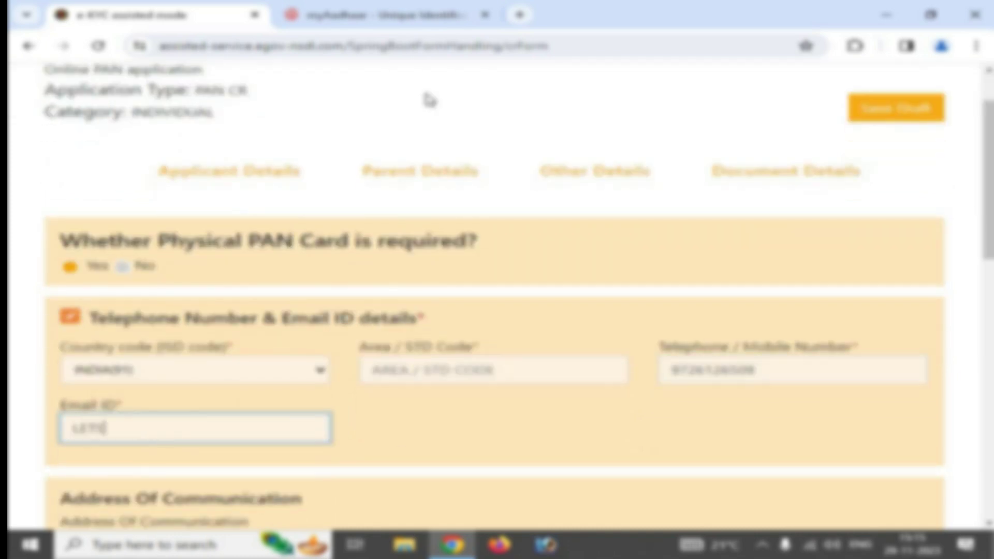
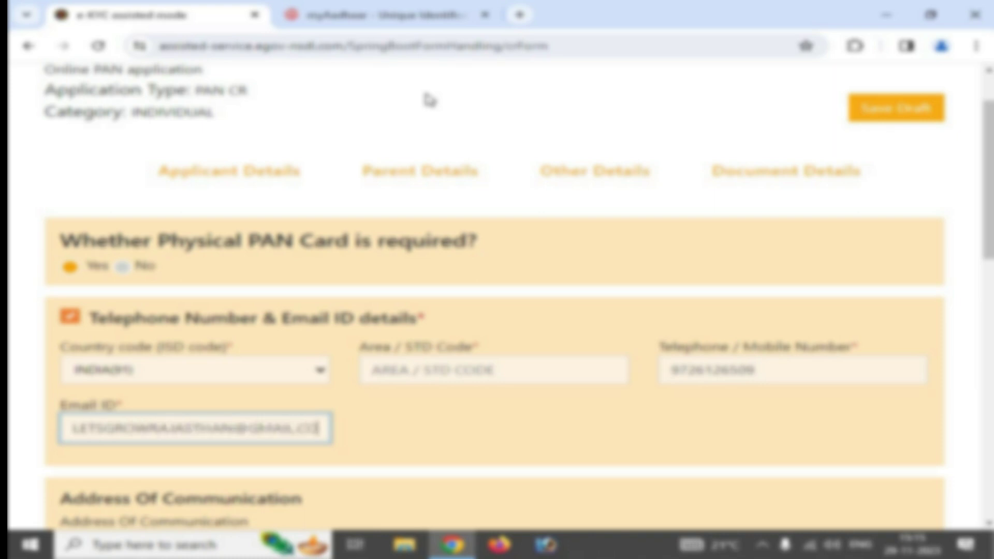
pyautogui.press('Home')
pyautogui.press('Right')
pyautogui.press('Right')
pyautogui.press('Right')
pyautogui.press('Right')
pyautogui.press('Right')
pyautogui.press('Right')
pyautogui.press('Right')
pyautogui.press('Right')
pyautogui.press('Right')
pyautogui.press('Right')
pyautogui.press('Right')
pyautogui.press('Right')
pyautogui.press('Right')
pyautogui.press('Right')
pyautogui.press('Right')
pyautogui.press('Right')
pyautogui.press('Right')
pyautogui.press('Right')
pyautogui.press('Right')
pyautogui.press('Right')
pyautogui.press('Right')
pyautogui.press('Right')
pyautogui.press('Right')
pyautogui.press('Right')
pyautogui.press('Right')
pyautogui.press('Right')
pyautogui.press('Right')
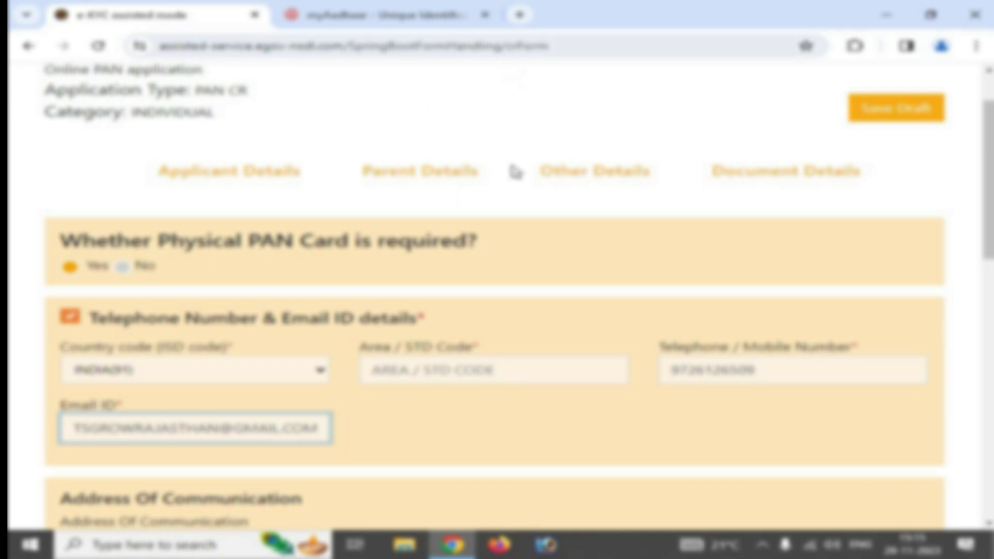
pyautogui.scroll(-4, 515, 172)
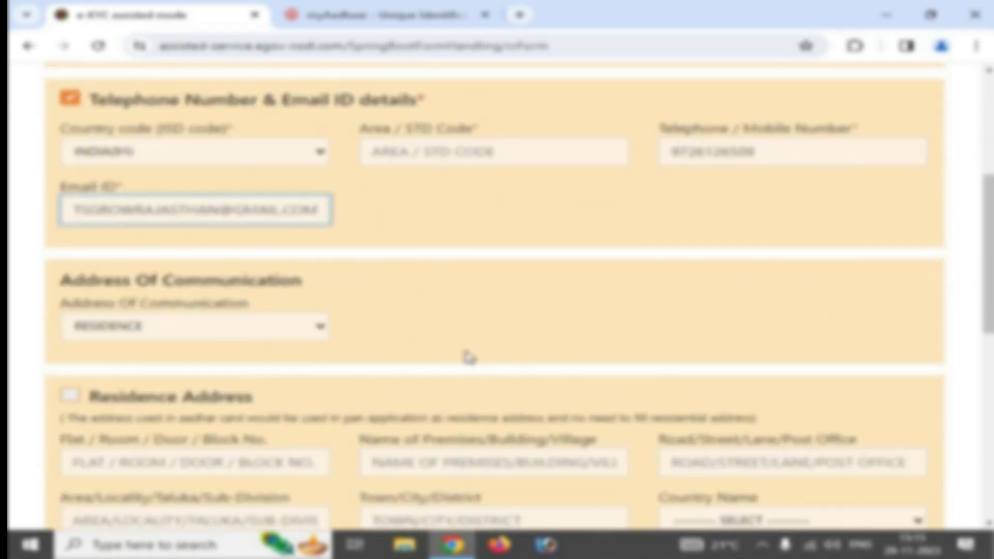
pyautogui.scroll(-7, 468, 358)
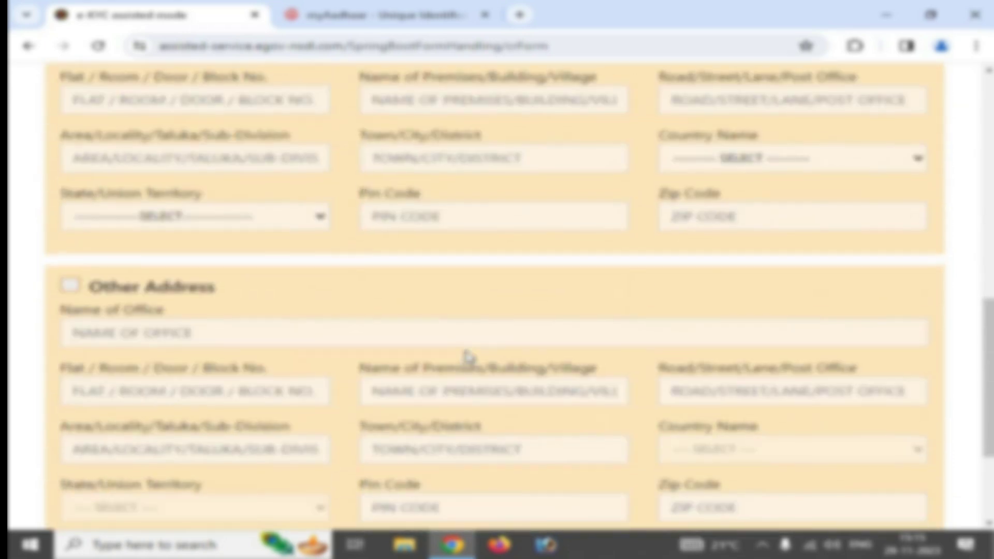
pyautogui.scroll(-3, 468, 357)
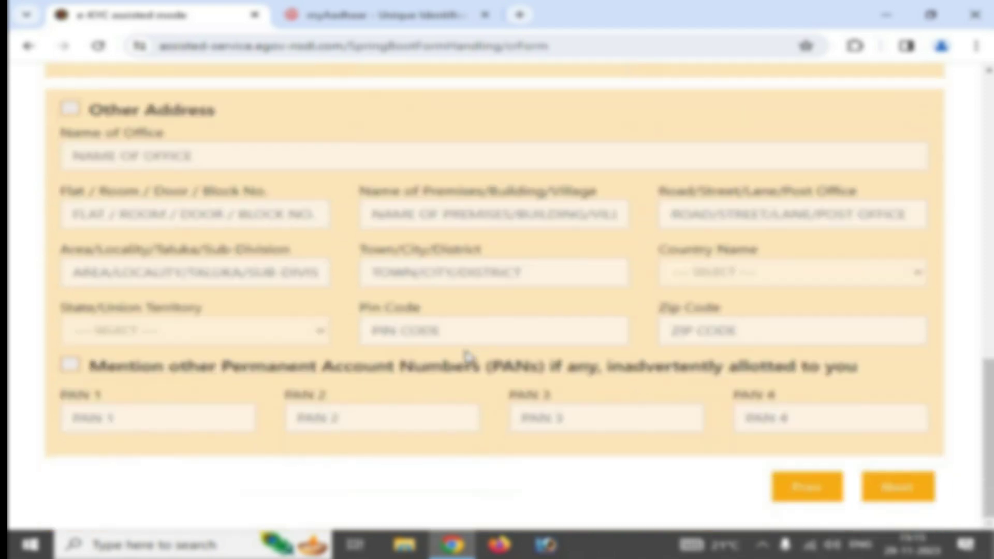
# - Enter JAIPUR as the place in Document Details and submit the application
pyautogui.click(906, 496)
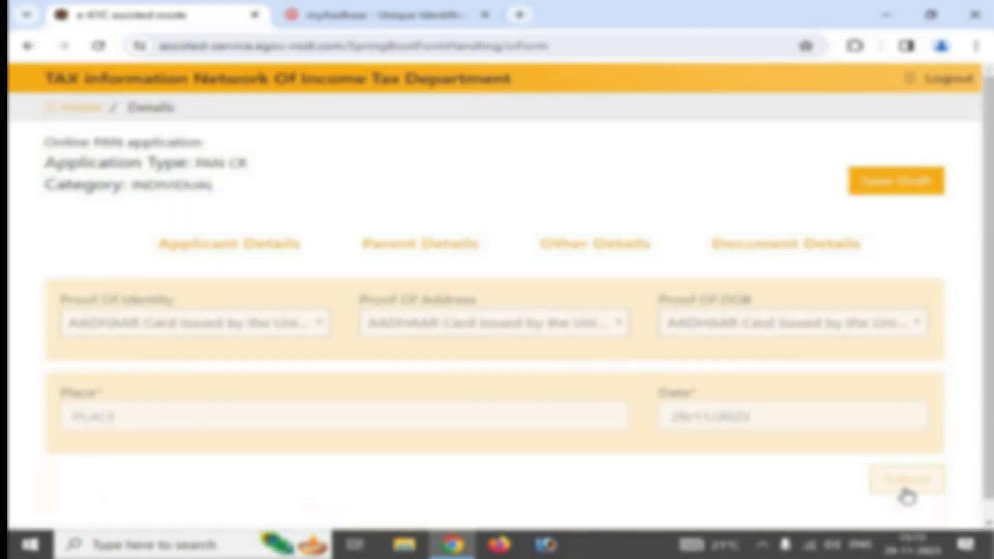
pyautogui.click(196, 414)
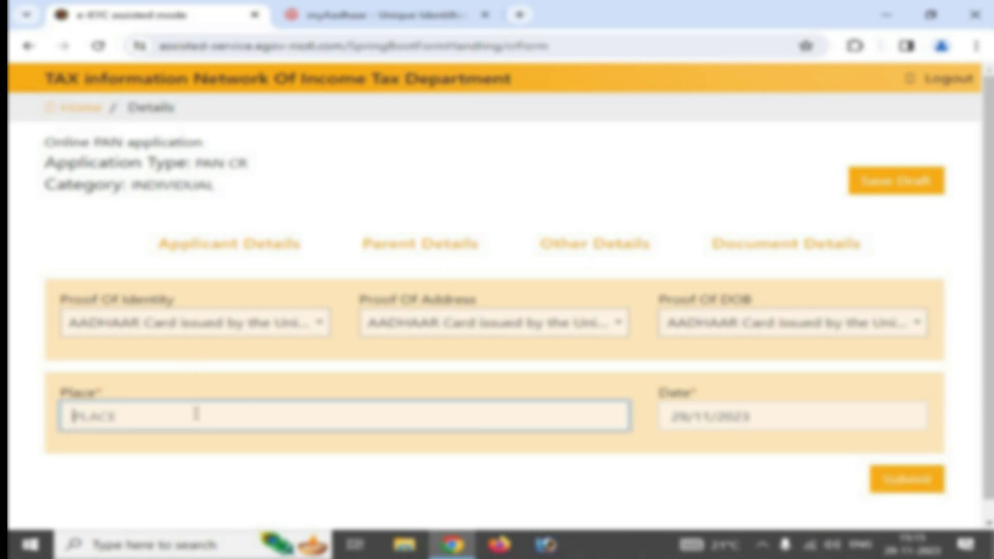
pyautogui.write('JAIPUR')
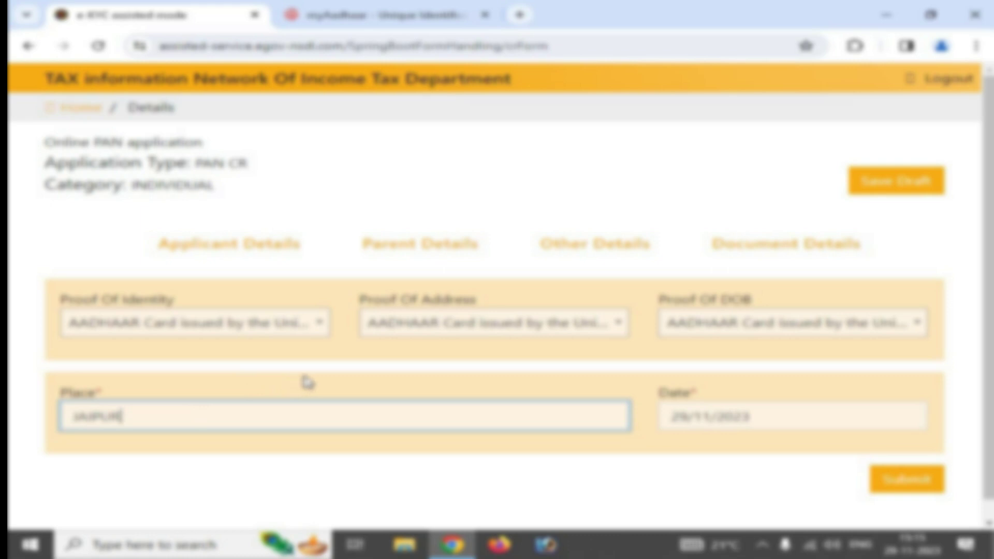
pyautogui.click(910, 487)
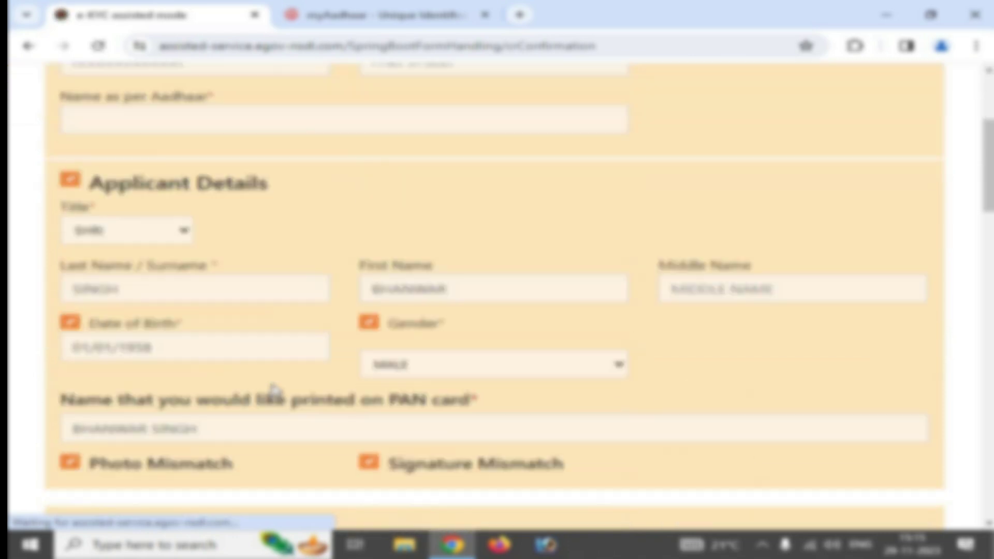
# - Review and confirm the correction form, then choose OTP Based e-KYC
pyautogui.scroll(-7, 273, 394)
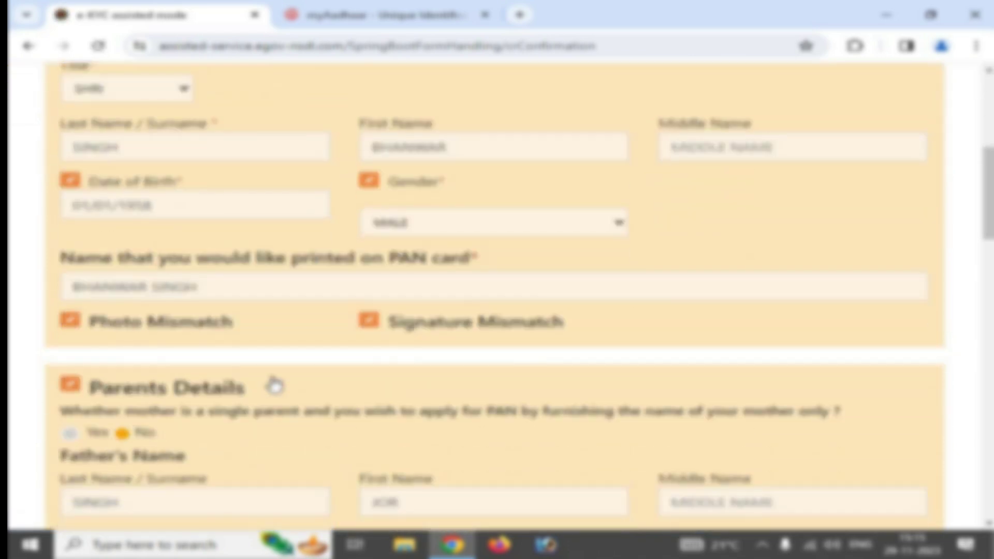
pyautogui.scroll(-4, 277, 384)
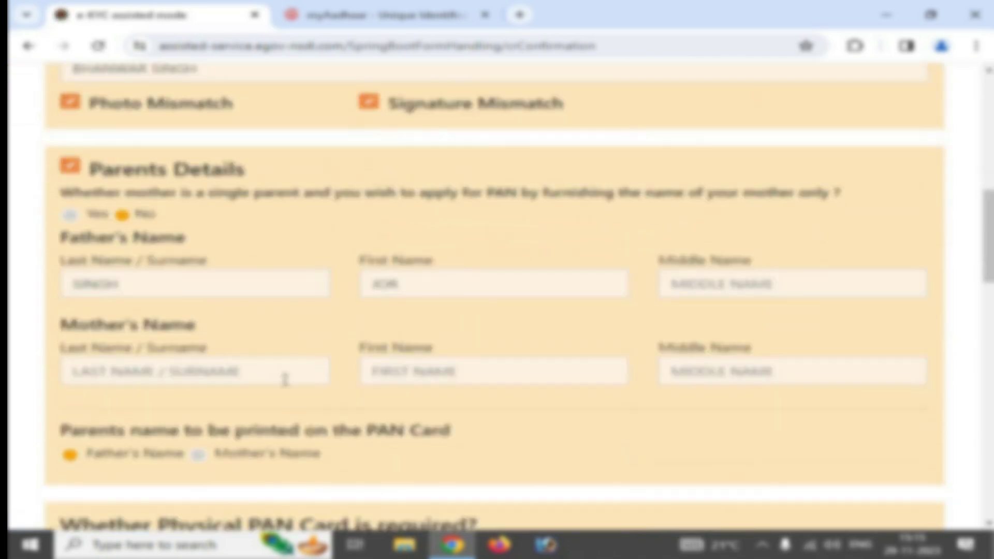
pyautogui.scroll(4, 285, 380)
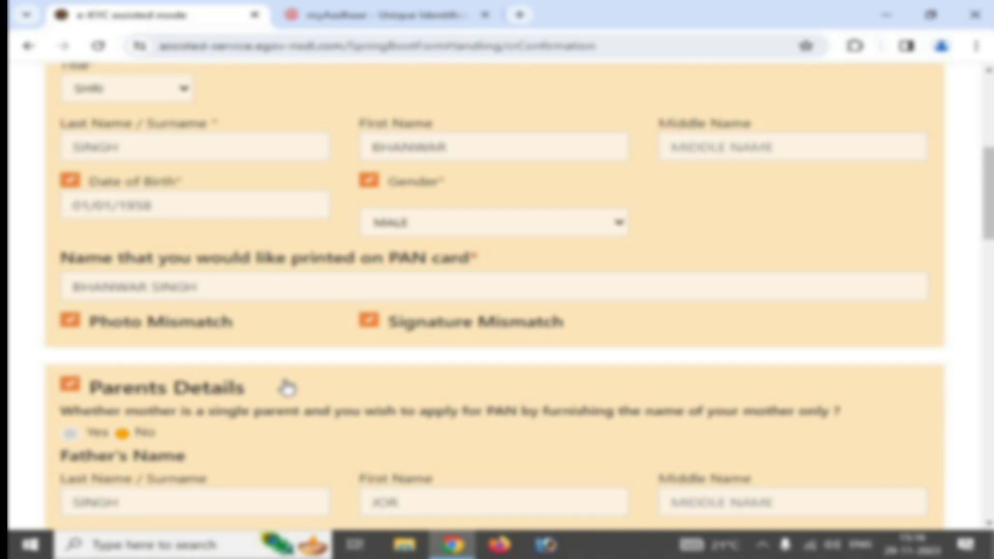
pyautogui.scroll(-20, 401, 384)
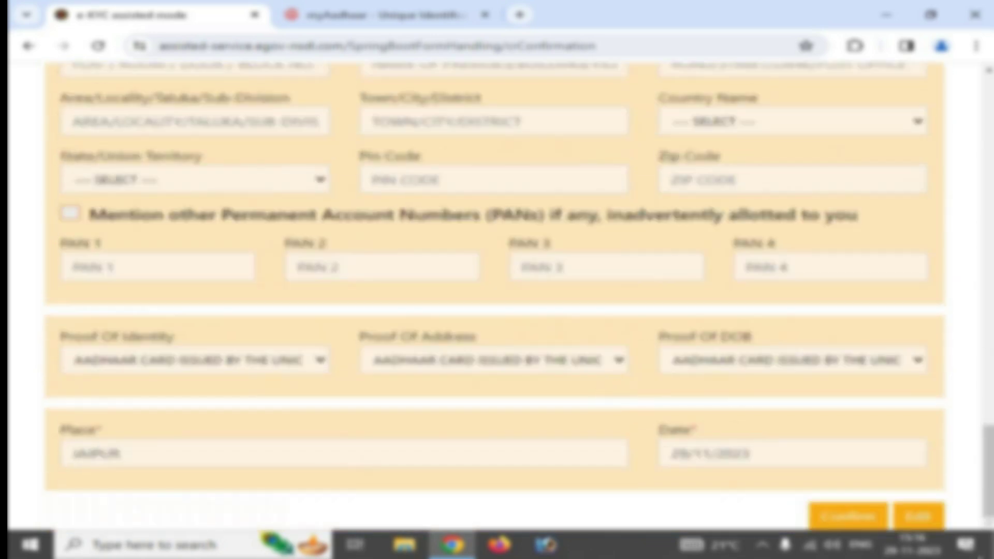
pyautogui.click(859, 521)
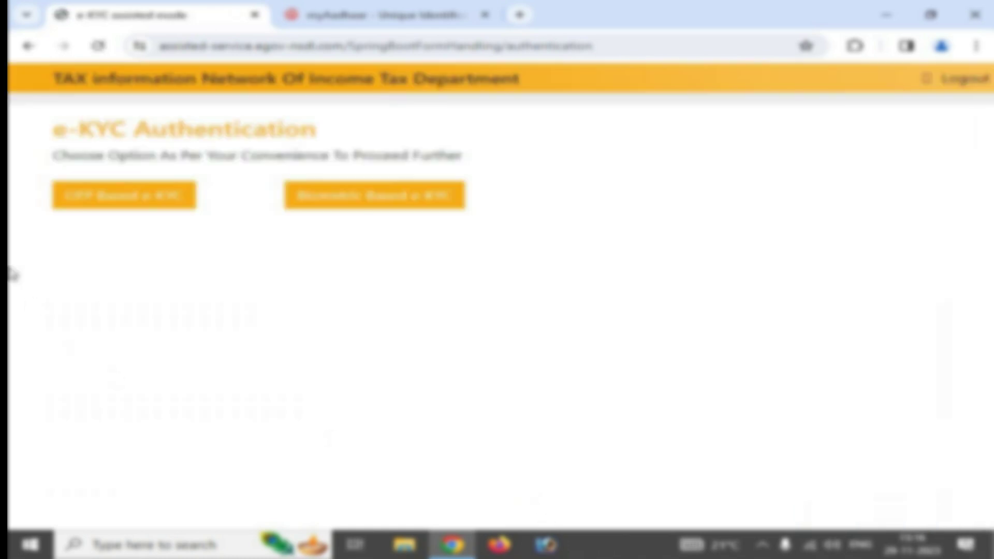
pyautogui.click(156, 195)
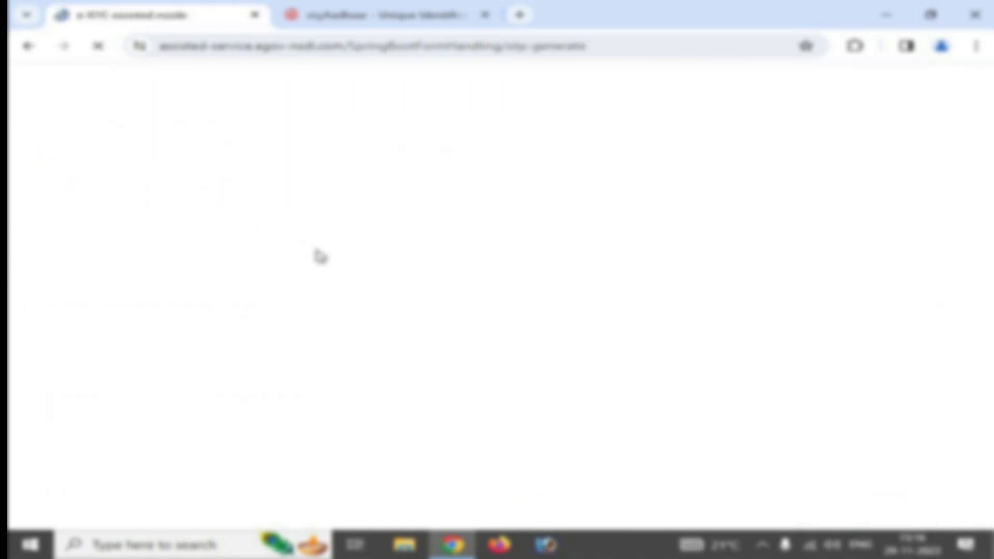
# - Enter and submit the received OTP, then acknowledge the successful e-KYC authentication
pyautogui.click(122, 264)
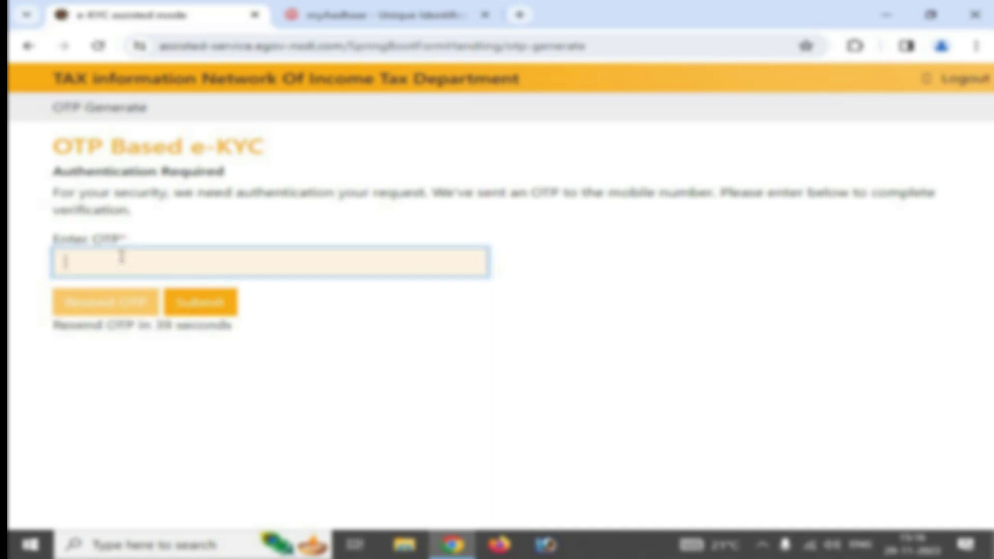
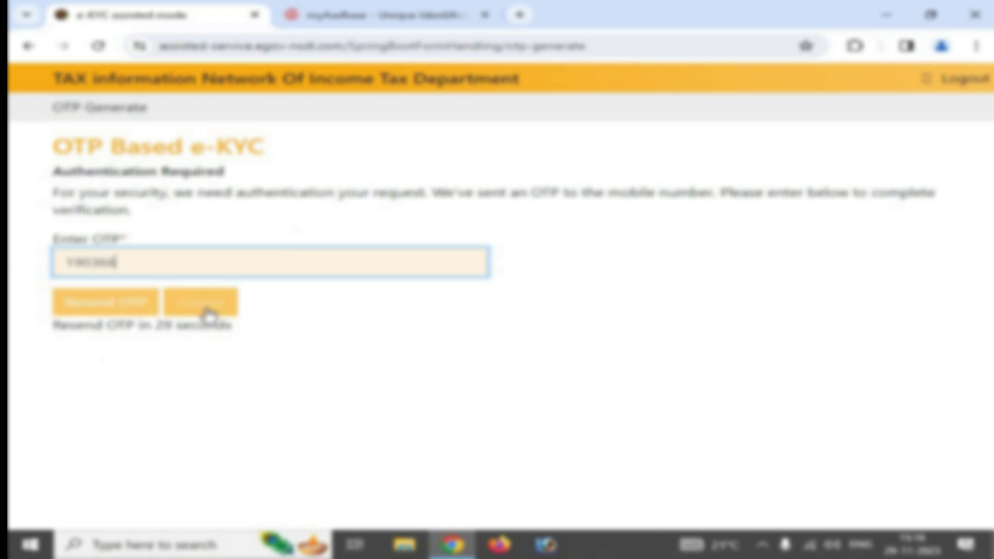
pyautogui.click(206, 312)
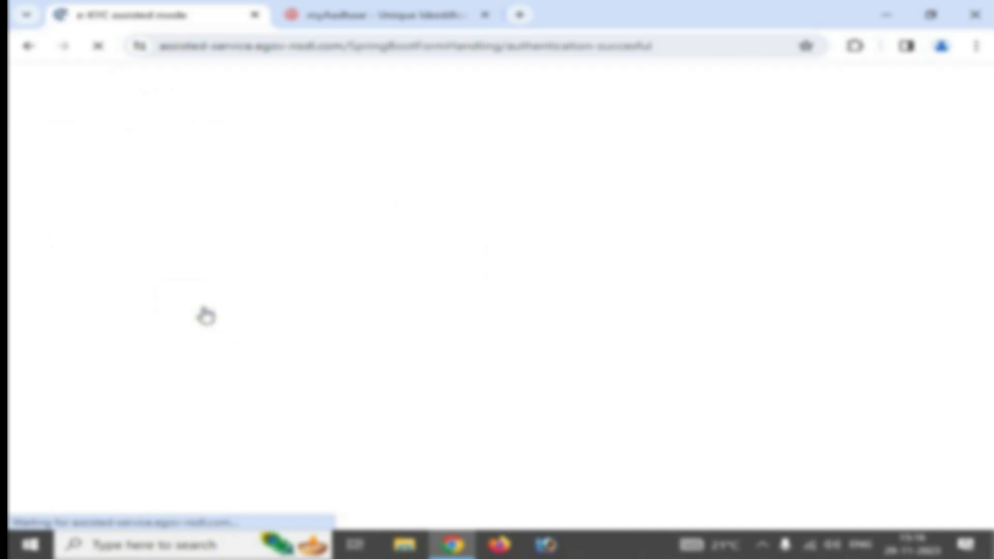
pyautogui.click(510, 311)
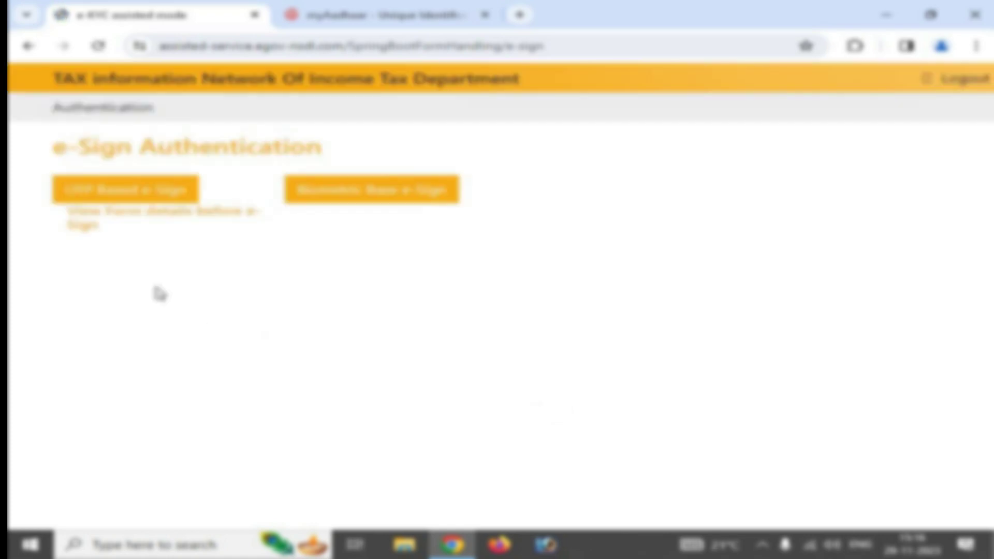
# - Choose OTP Based e-Sign for the application
pyautogui.click(129, 199)
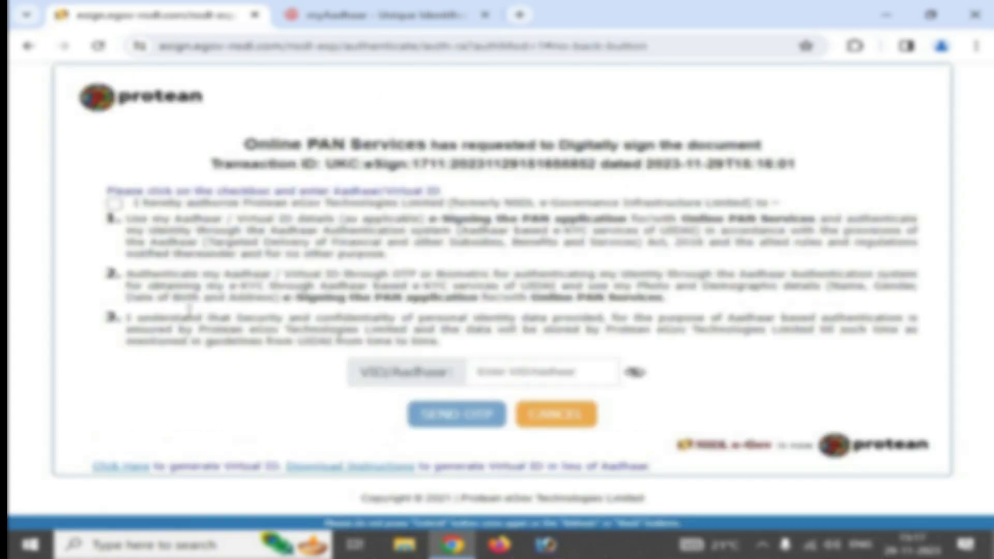
# - Give e-sign consent, enter the Aadhaar/VID number, and request a signing OTP
pyautogui.click(115, 203)
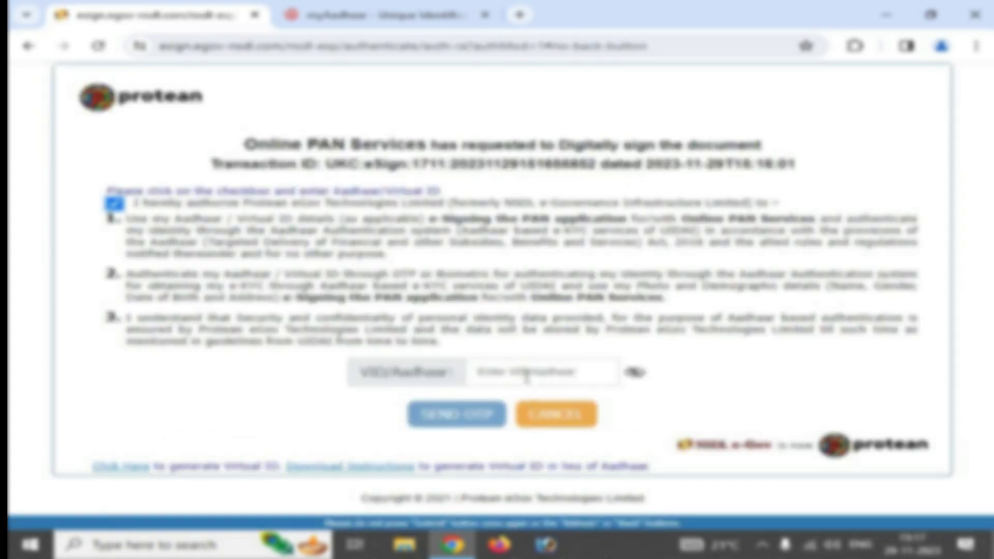
pyautogui.click(527, 379)
pyautogui.write('4')
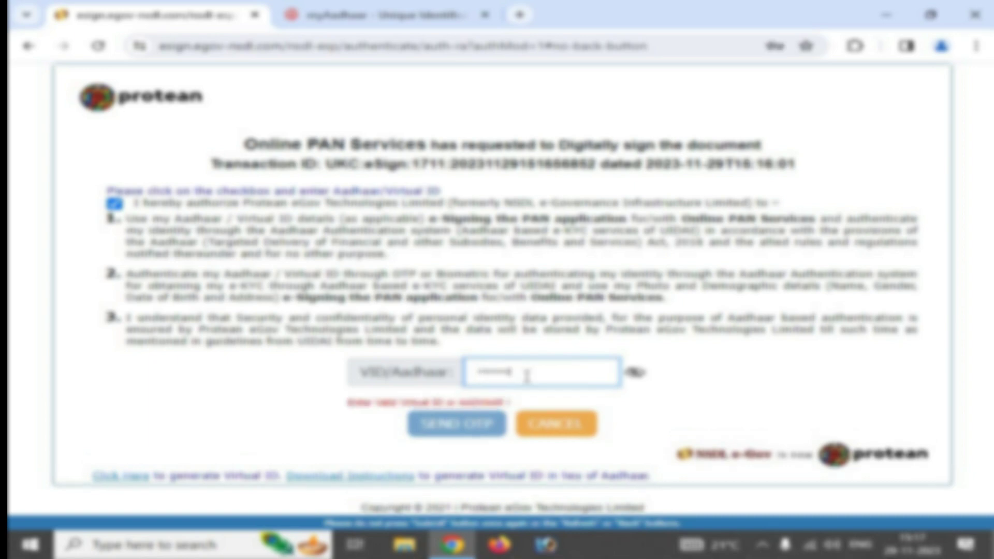
pyautogui.write('12')
pyautogui.click(466, 422)
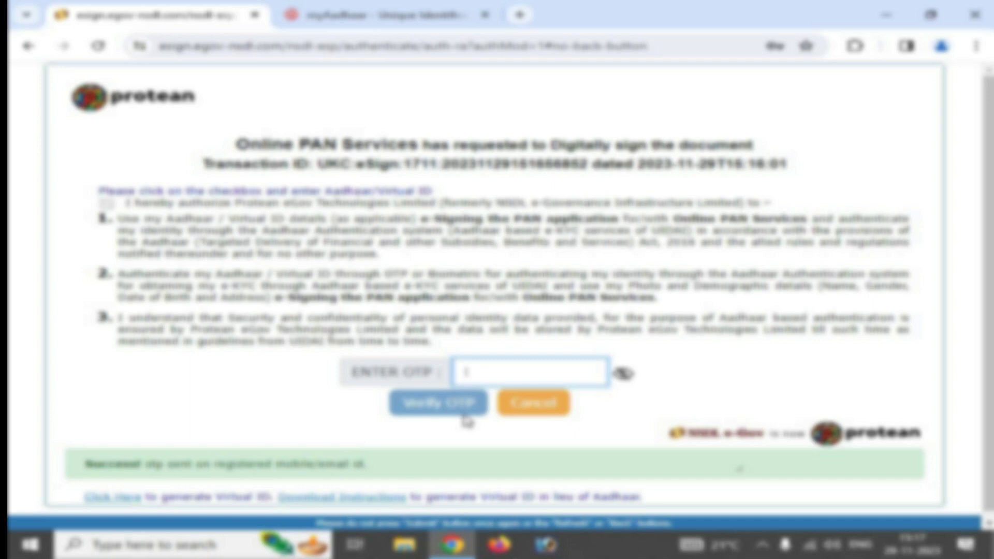
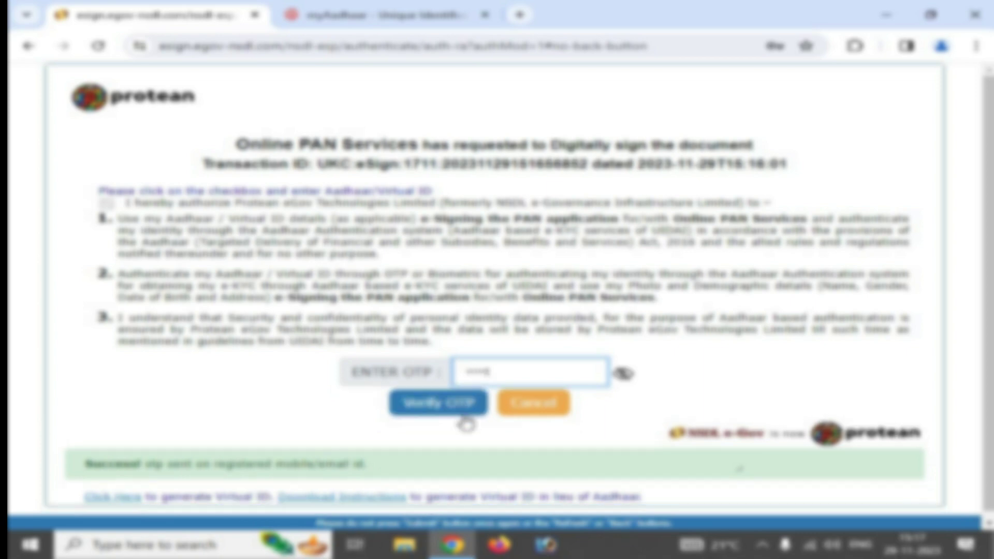
# - Enter the received signing OTP and verify it to e-sign the PAN application
pyautogui.click(470, 411)
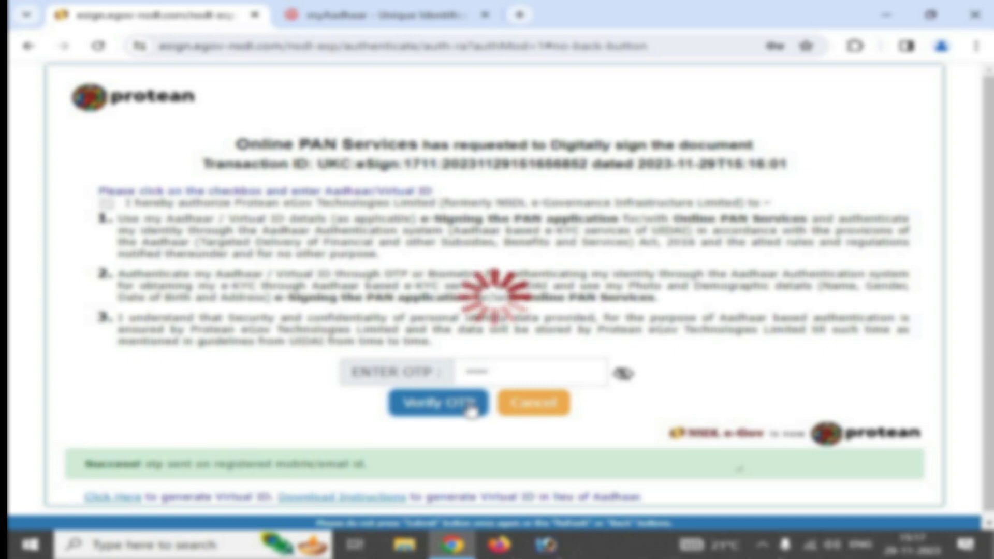
pyautogui.click(470, 411)
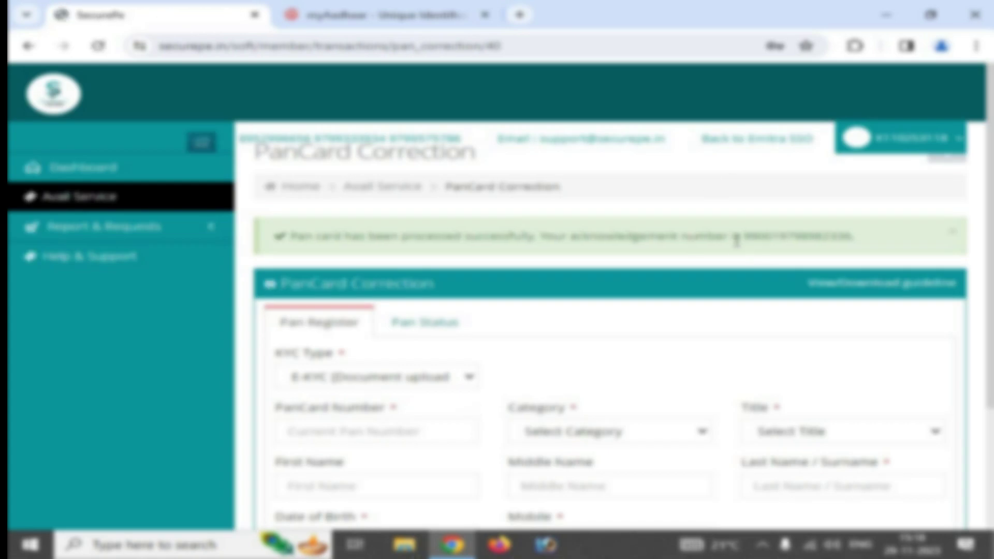
pyautogui.moveTo(736, 236); pyautogui.dragTo(876, 234)
pyautogui.click(879, 242)
pyautogui.scroll(-3, 861, 309)
pyautogui.scroll(3, 840, 308)
pyautogui.scroll(-3, 861, 309)
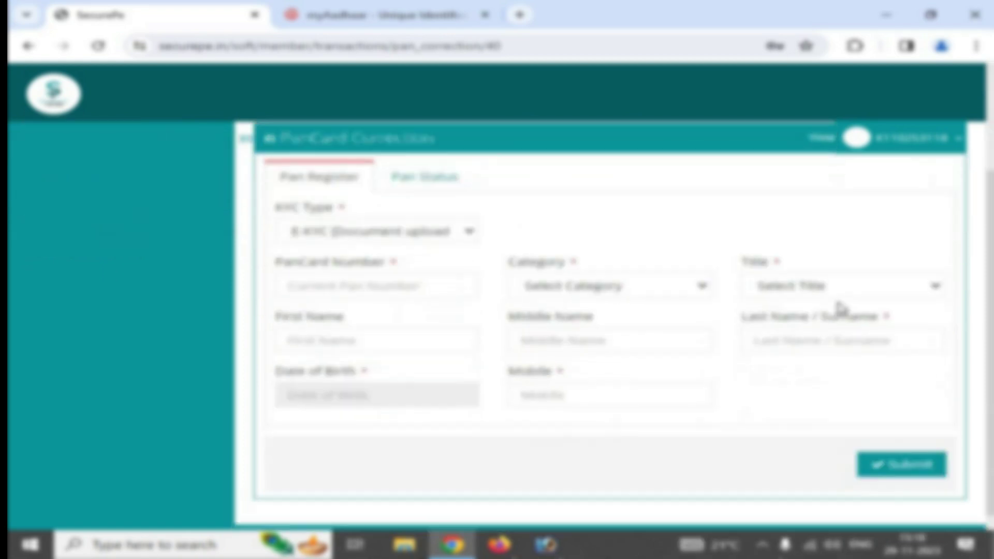
pyautogui.scroll(3, 839, 311)
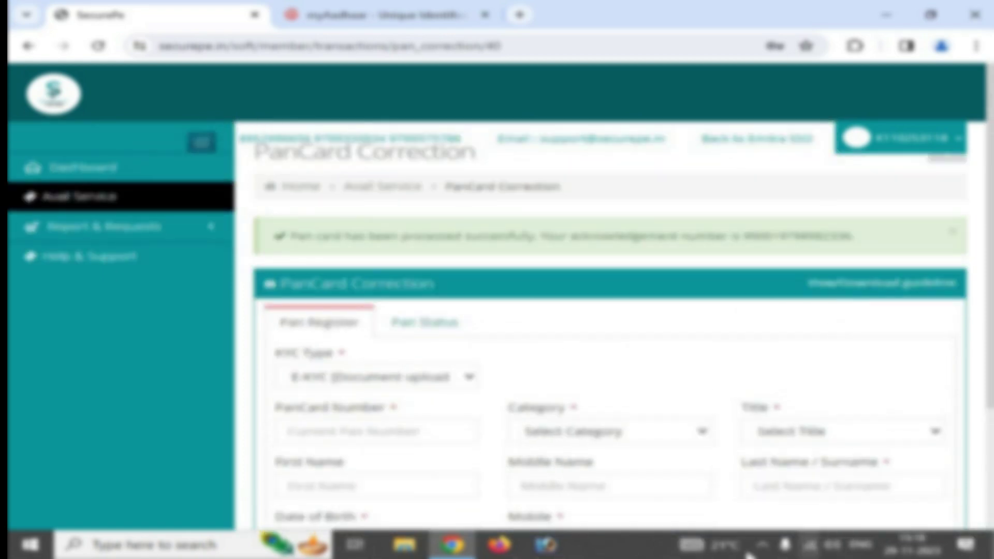
pyautogui.scroll(-3, 842, 309)
pyautogui.scroll(2, 840, 309)
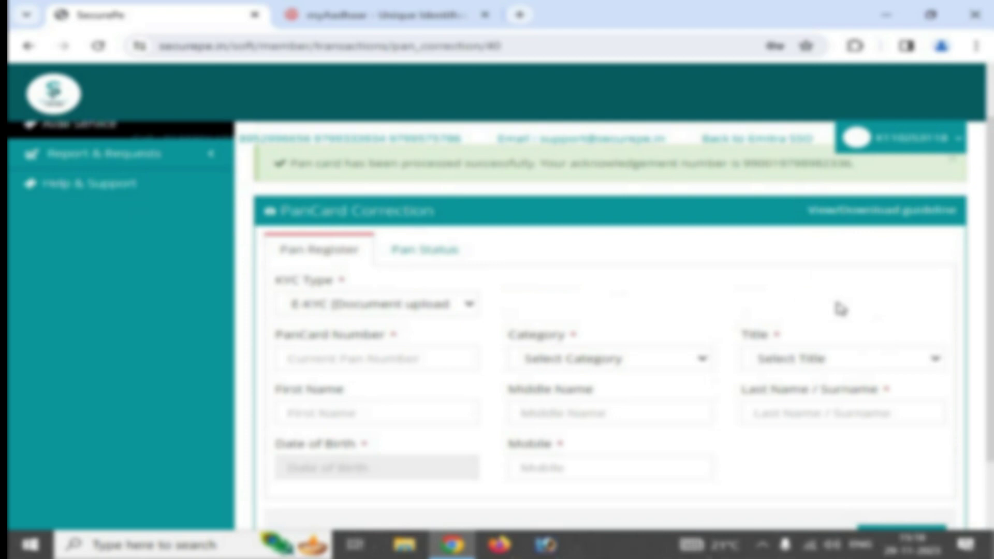
pyautogui.scroll(2, 840, 308)
pyautogui.scroll(-3, 842, 309)
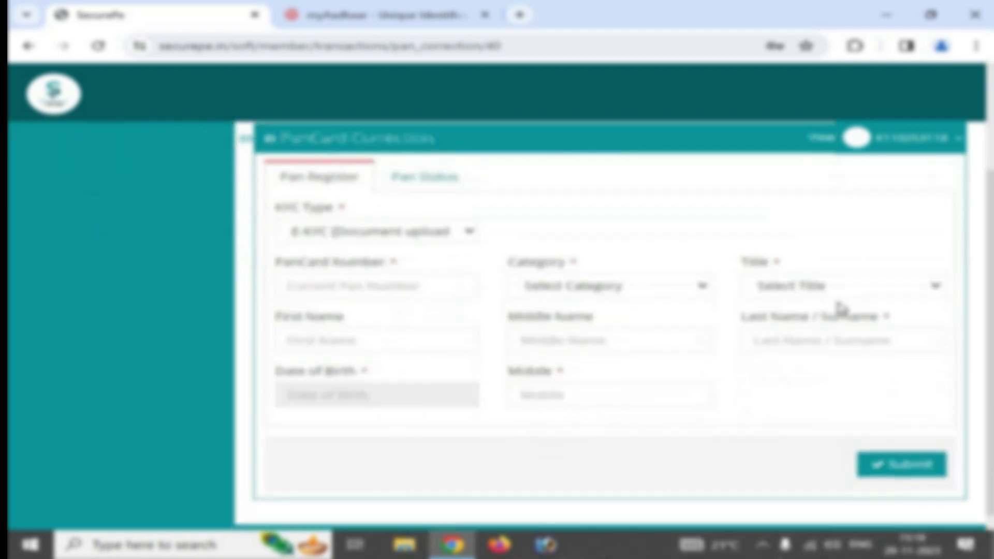
pyautogui.scroll(2, 841, 309)
pyautogui.scroll(2, 840, 308)
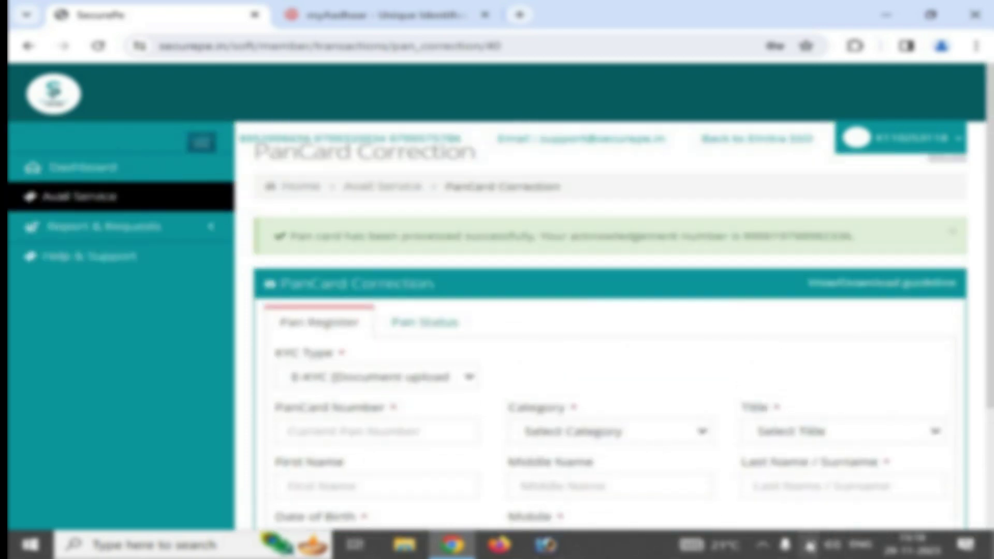
pyautogui.scroll(-3, 864, 309)
pyautogui.scroll(3, 864, 310)
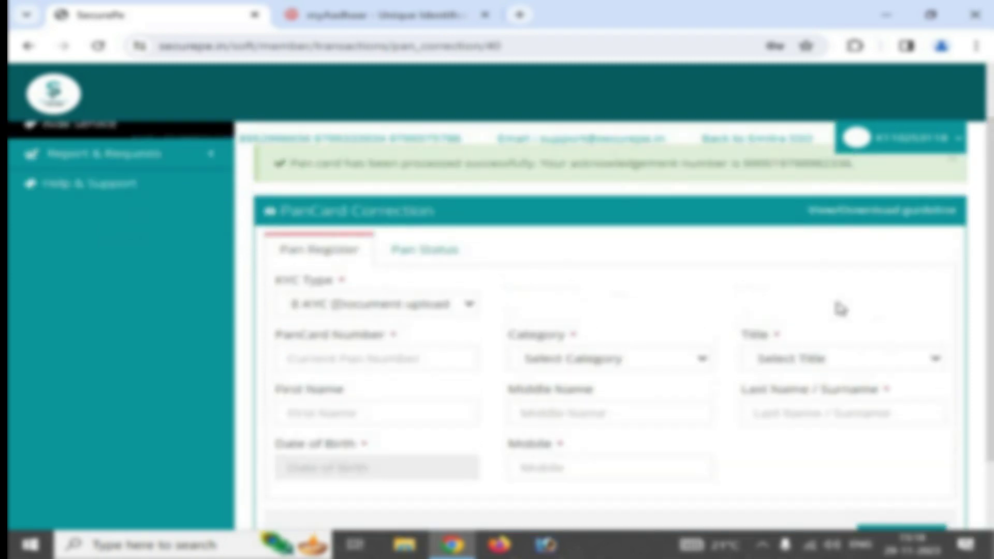
pyautogui.scroll(-3, 861, 308)
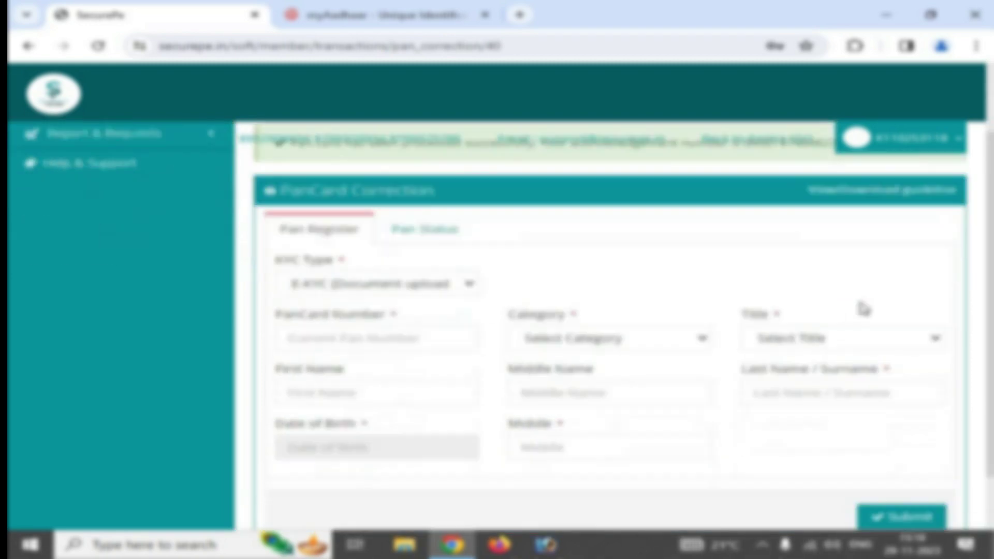
pyautogui.scroll(2, 839, 311)
pyautogui.scroll(2, 839, 307)
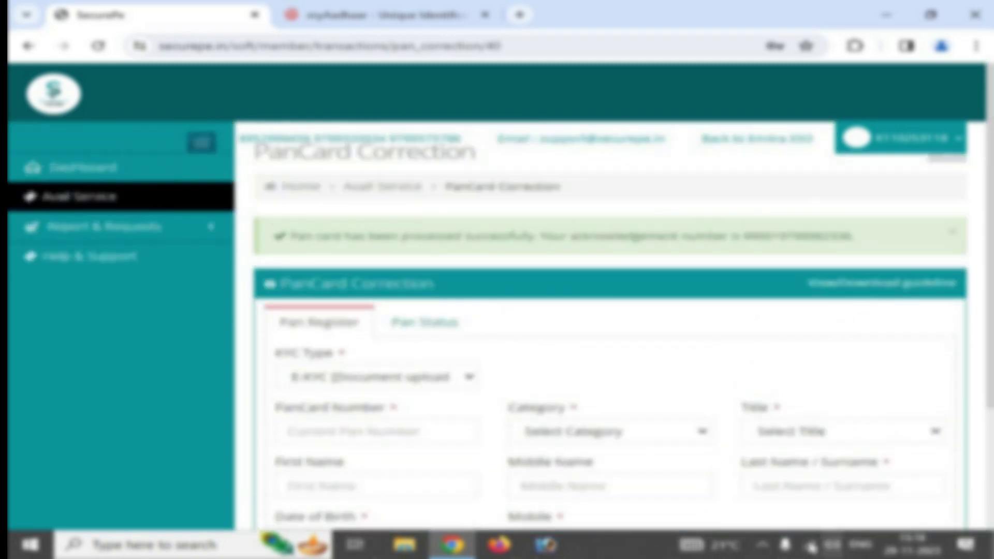
pyautogui.scroll(-1, 864, 310)
pyautogui.scroll(-2, 863, 309)
pyautogui.scroll(3, 839, 309)
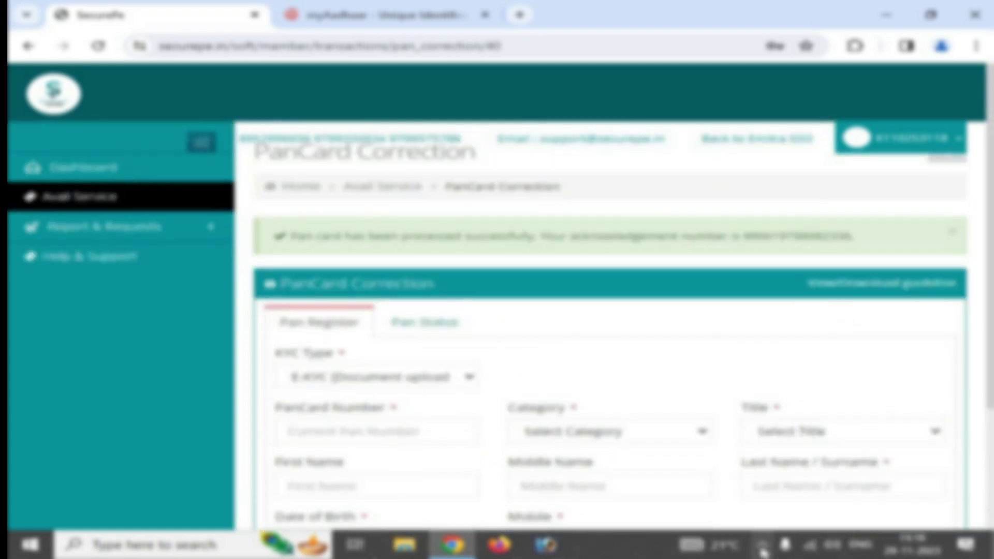
pyautogui.scroll(-3, 839, 311)
pyautogui.scroll(1, 840, 309)
pyautogui.scroll(2, 840, 309)
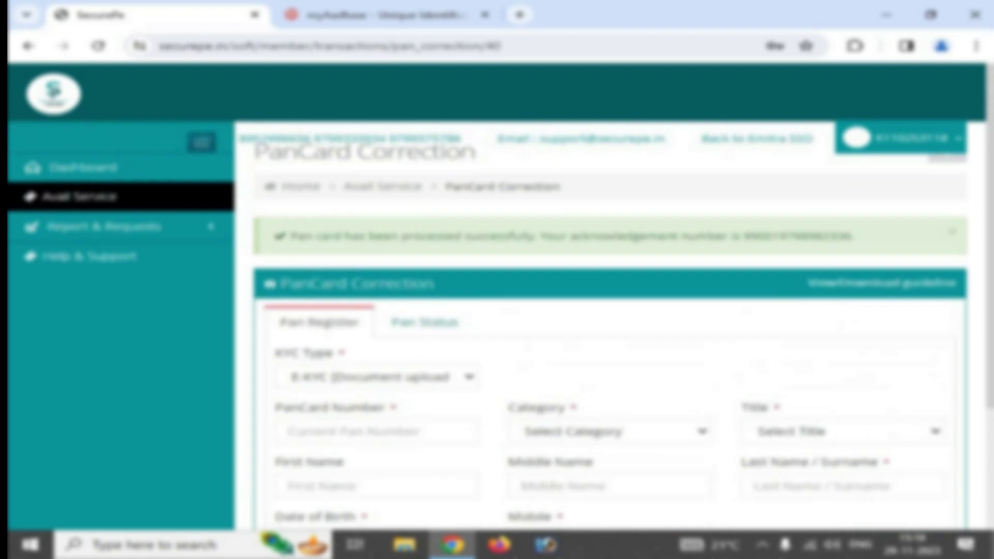
pyautogui.scroll(-3, 841, 309)
pyautogui.scroll(2, 841, 310)
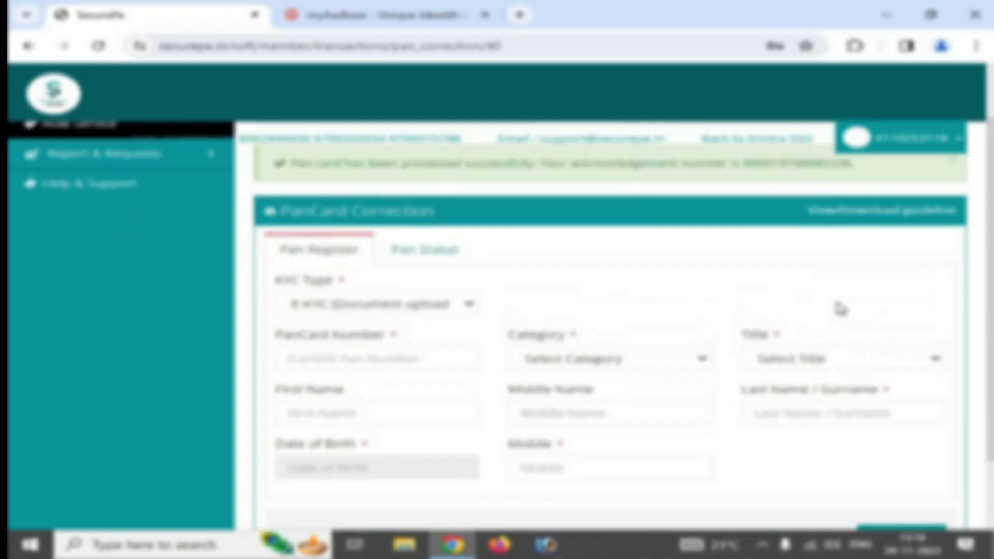